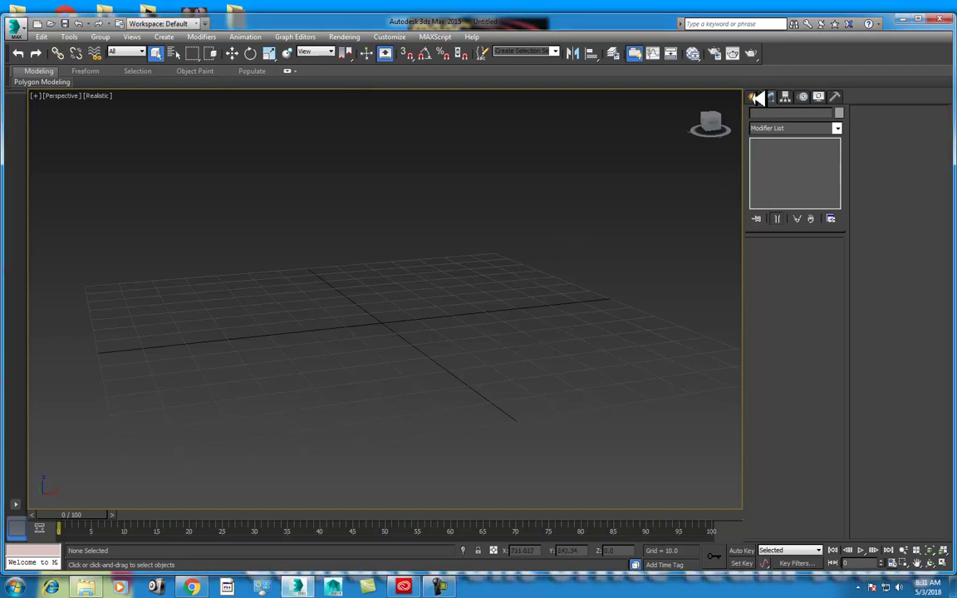
- Create a standard-primitive plane that covers the whole home grid in the Perspective view
left_click(753, 96)
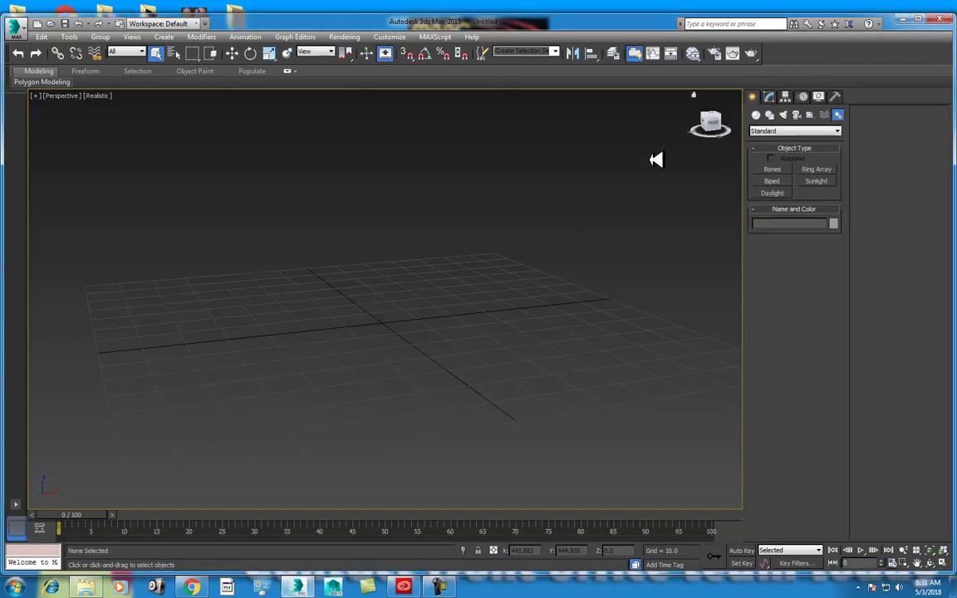
left_click(756, 115)
left_click(817, 217)
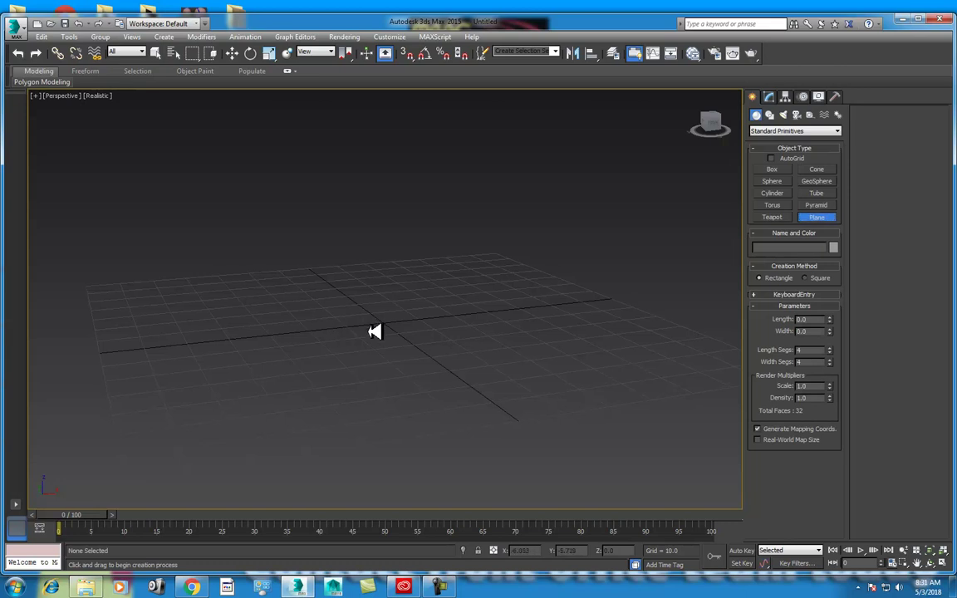
left_click_drag(86, 286, 820, 369)
right_click(444, 306)
right_click(448, 314)
left_click(457, 315)
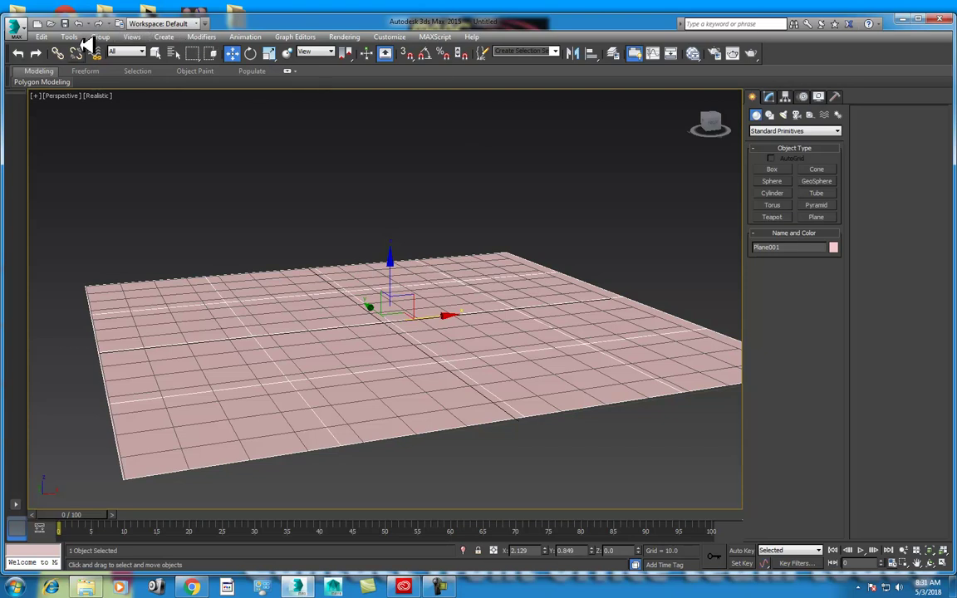
- Create a Daylight system centred on the plane with an orbital scale of about 63, accepting mr Photographic Exposure Control at EV 15
left_click(165, 38)
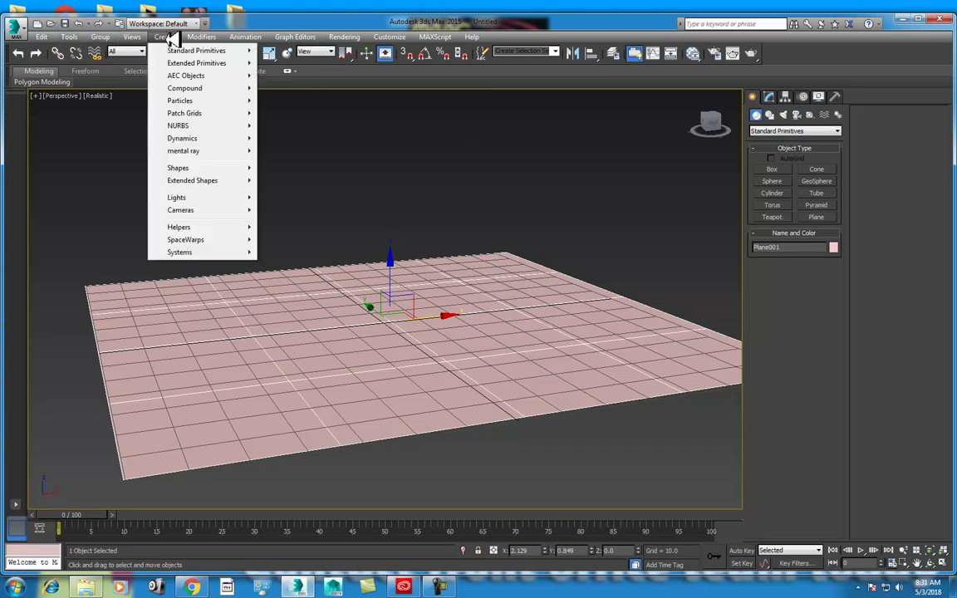
mouse_move(241, 198)
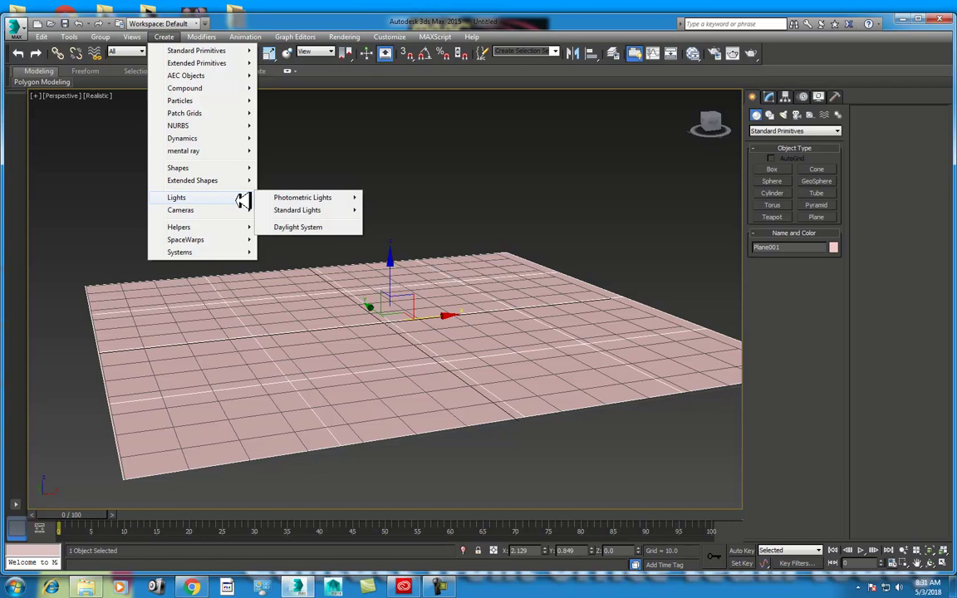
mouse_move(321, 209)
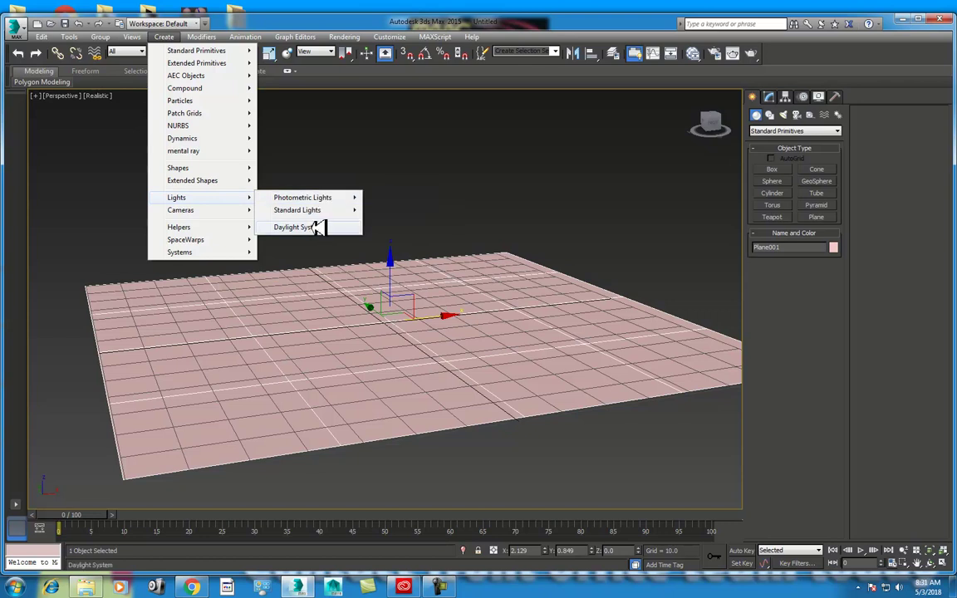
left_click(317, 228)
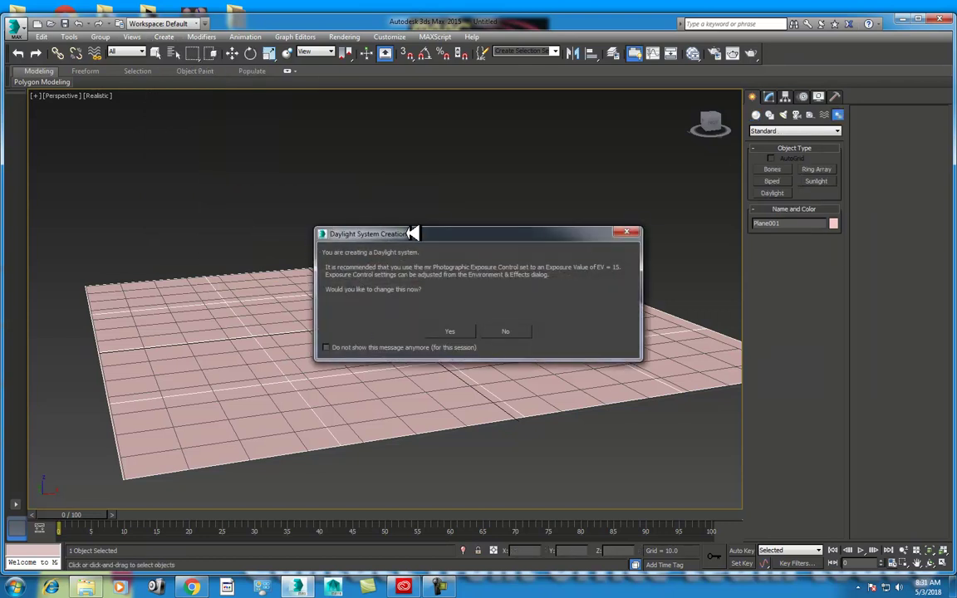
left_click_drag(410, 233, 286, 207)
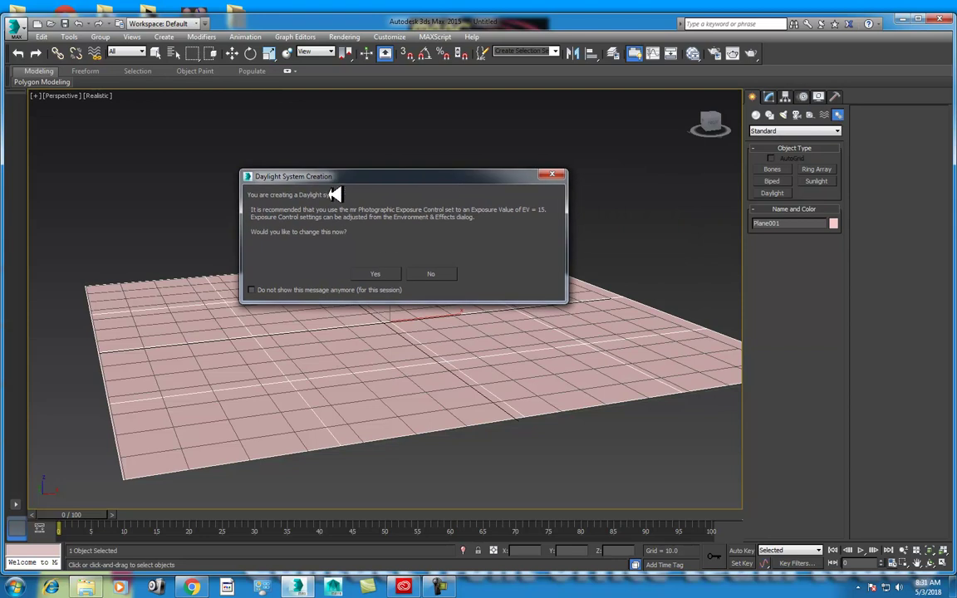
left_click(380, 274)
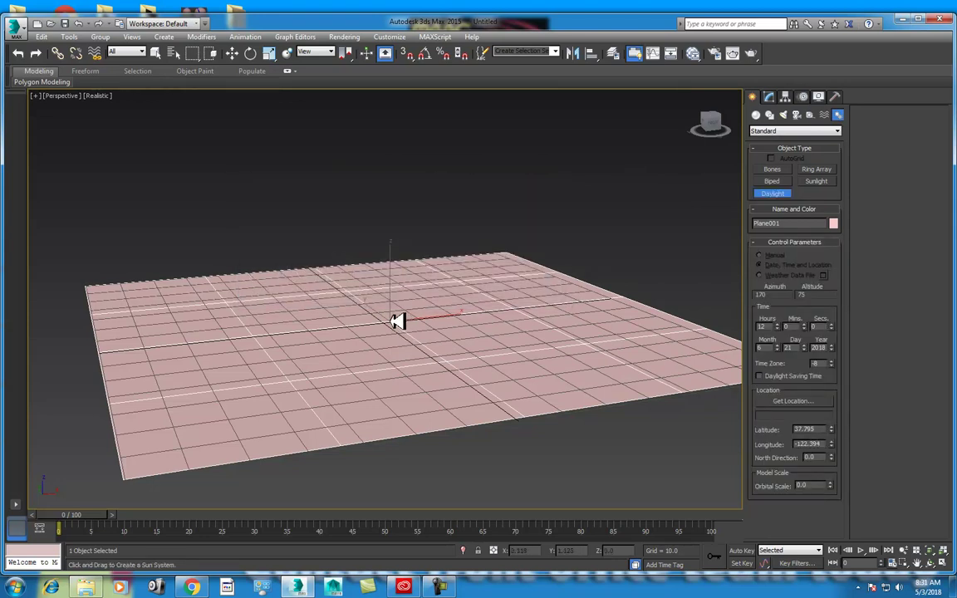
left_click_drag(398, 321, 660, 429)
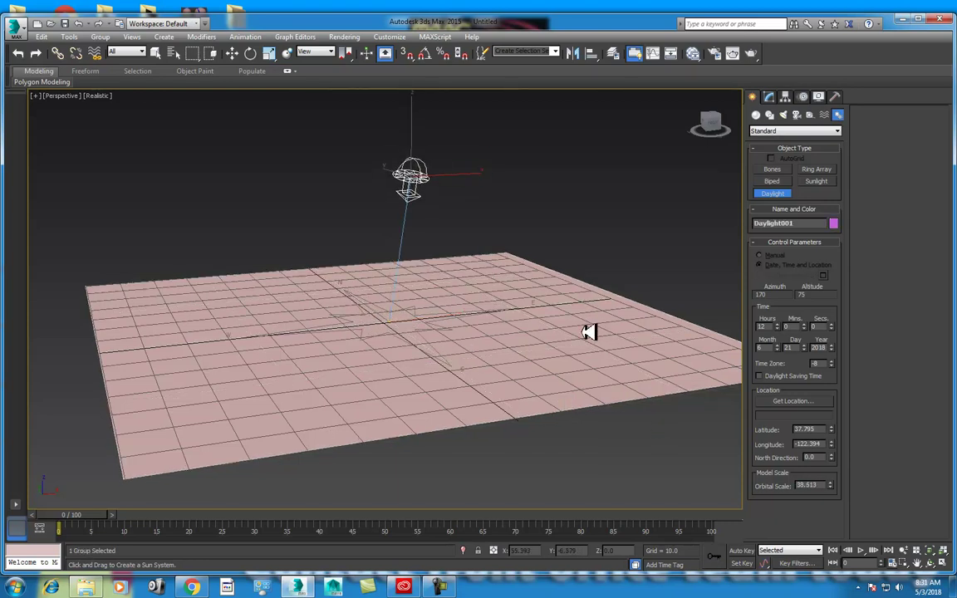
left_click(581, 482)
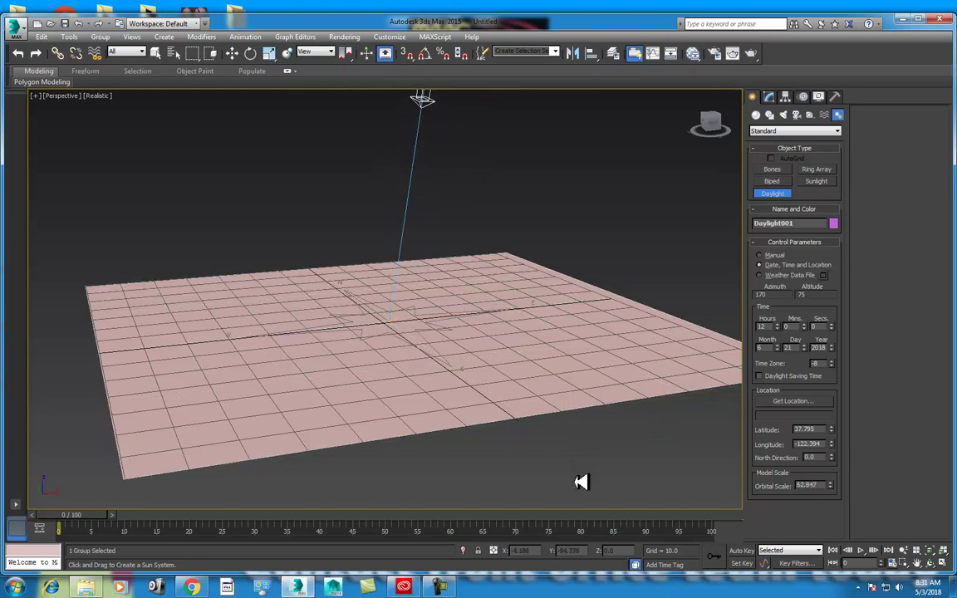
right_click(503, 223)
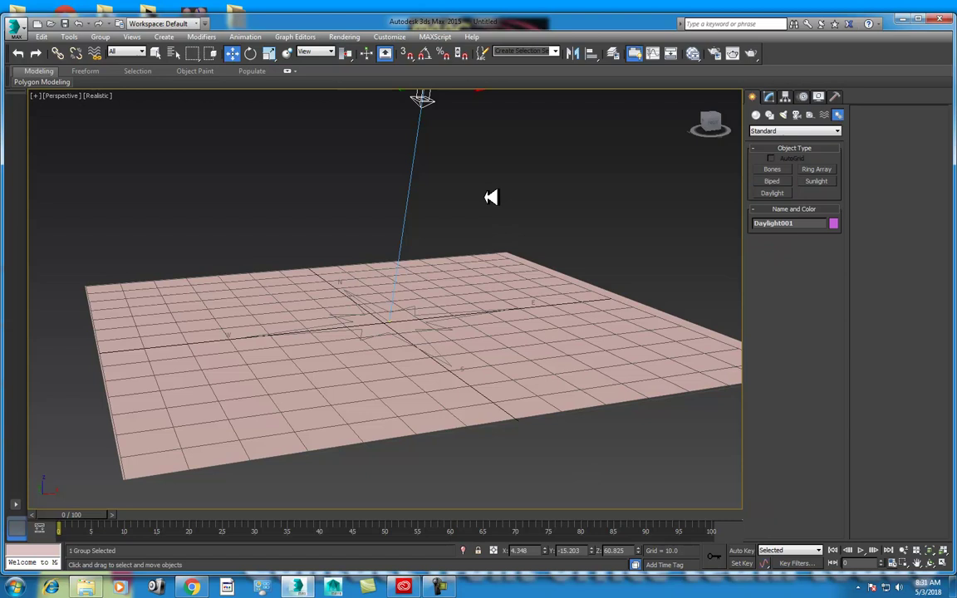
- Deselect the daylight system, run a production render of the plane, and close the rendered frame
middle_click_drag(491, 197, 461, 261)
left_click(481, 224)
left_click(349, 247)
middle_click_drag(383, 275, 432, 239)
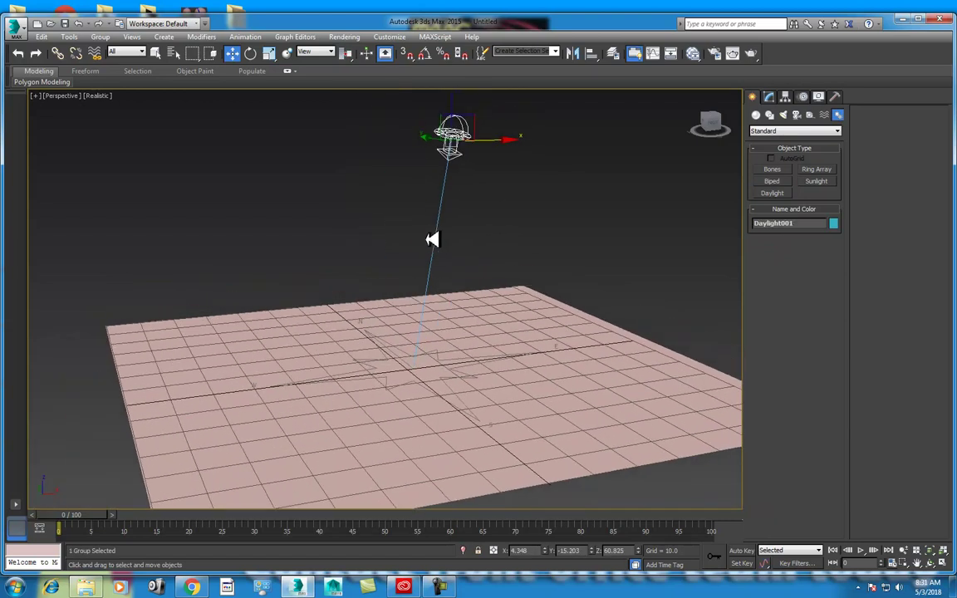
left_click(580, 218)
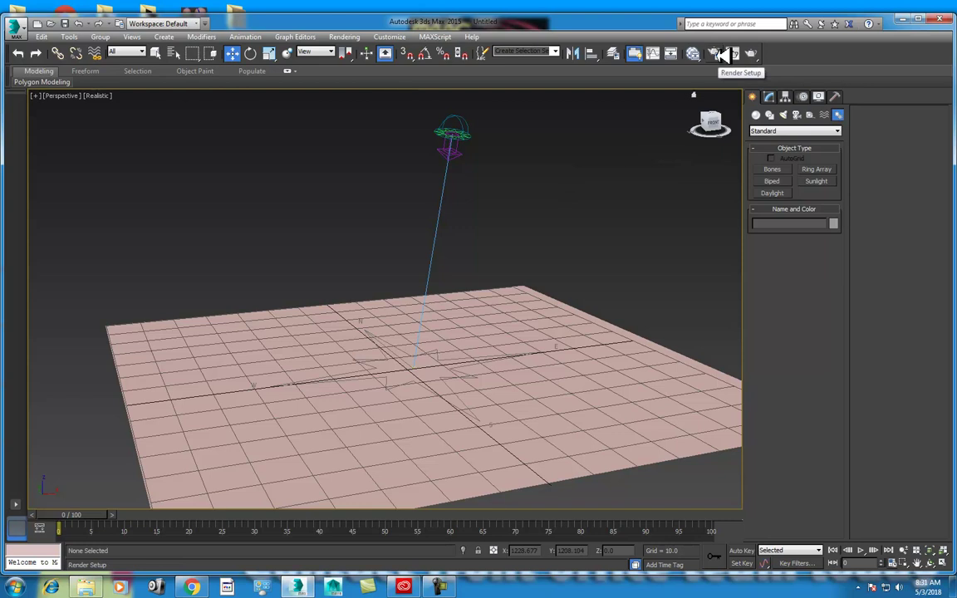
left_click(752, 53)
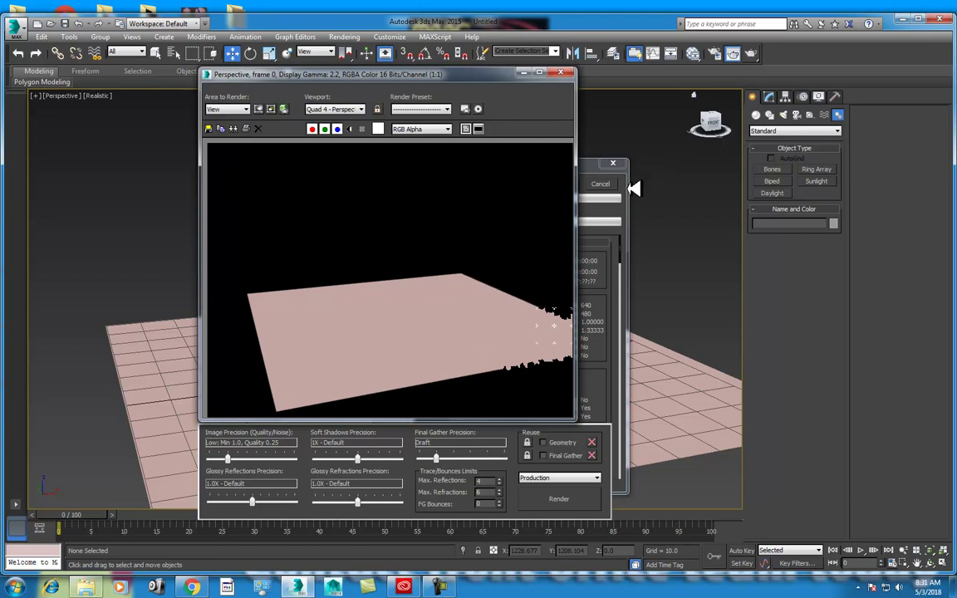
left_click(560, 73)
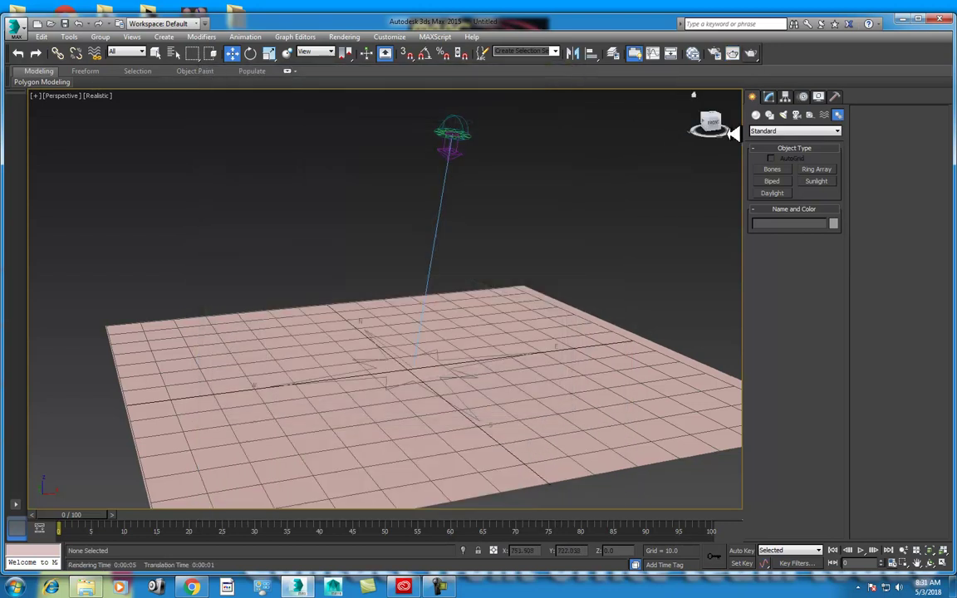
- Create a teapot with a radius of about 8 near the centre of the plane
left_click(758, 115)
left_click(772, 216)
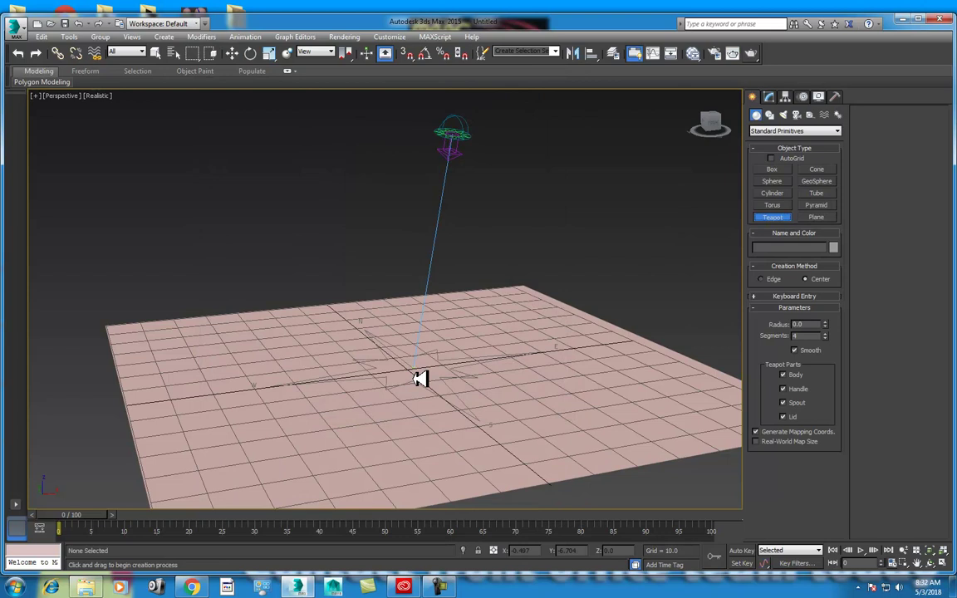
left_click_drag(408, 368, 488, 375)
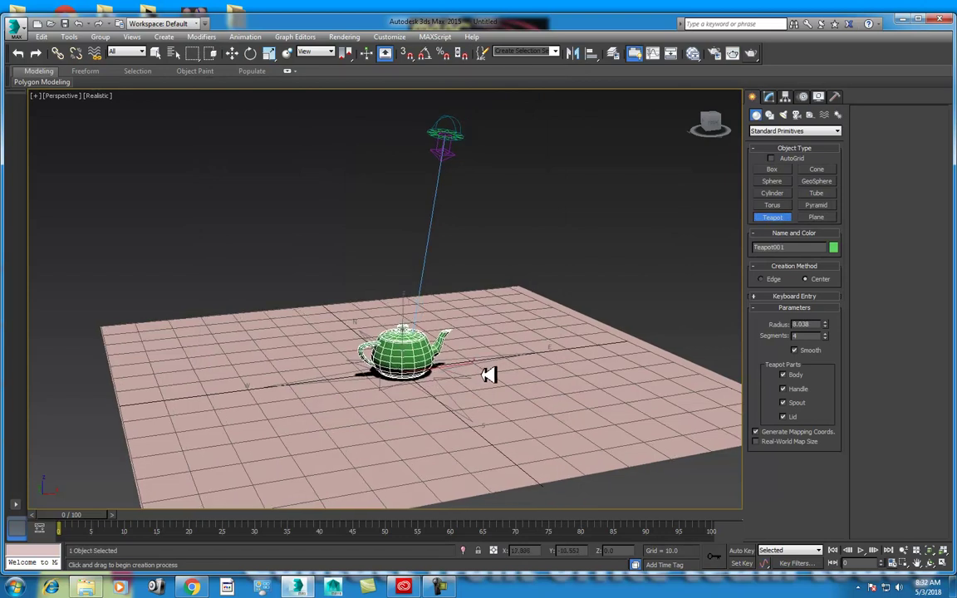
- Show the safe frame in the Perspective view, render the teapot scene, and close the rendered frame
key("shift+f")
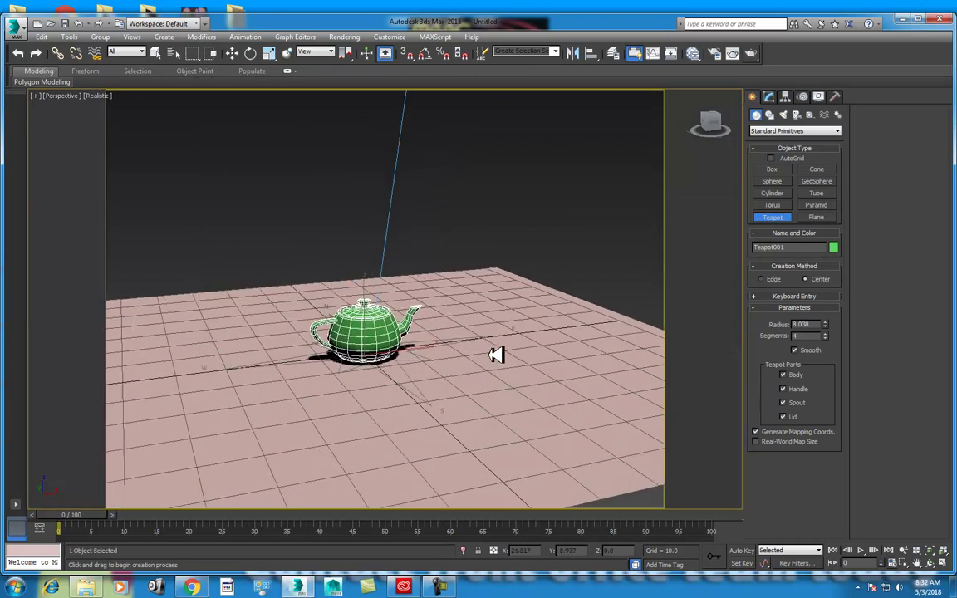
key("shift+q")
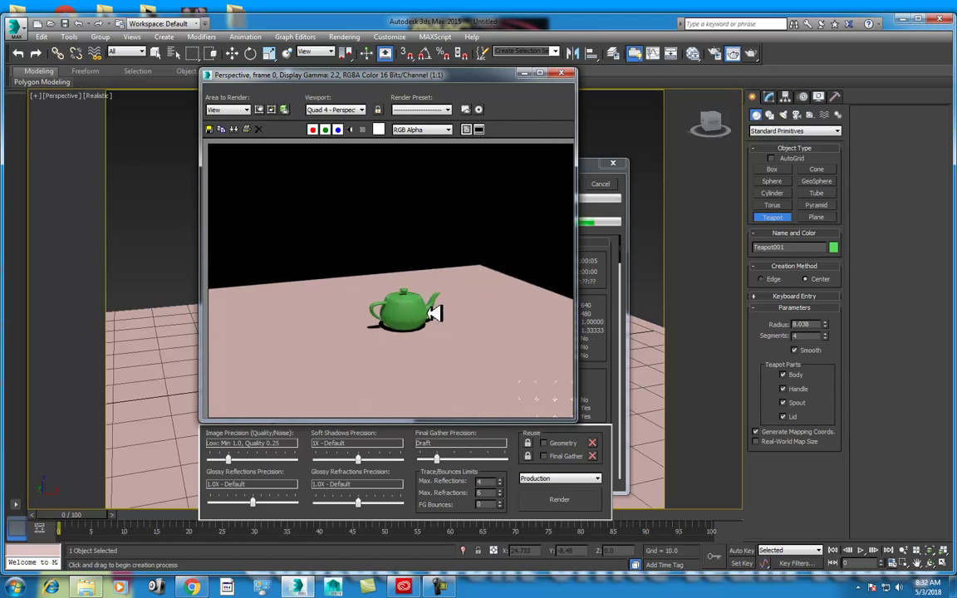
left_click(562, 73)
- Render a close-up of the teapot and cancel the render partway
scroll(452, 282, "up", 5)
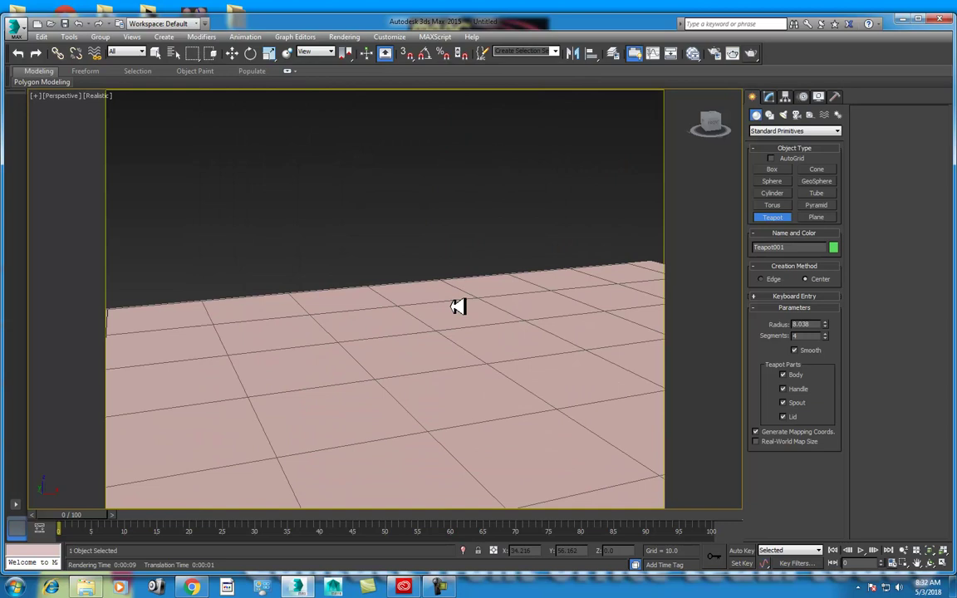
scroll(465, 278, "down", 2)
mouse_move(426, 280)
middle_mouse_down()
mouse_move(430, 254)
mouse_move(422, 260)
middle_mouse_up()
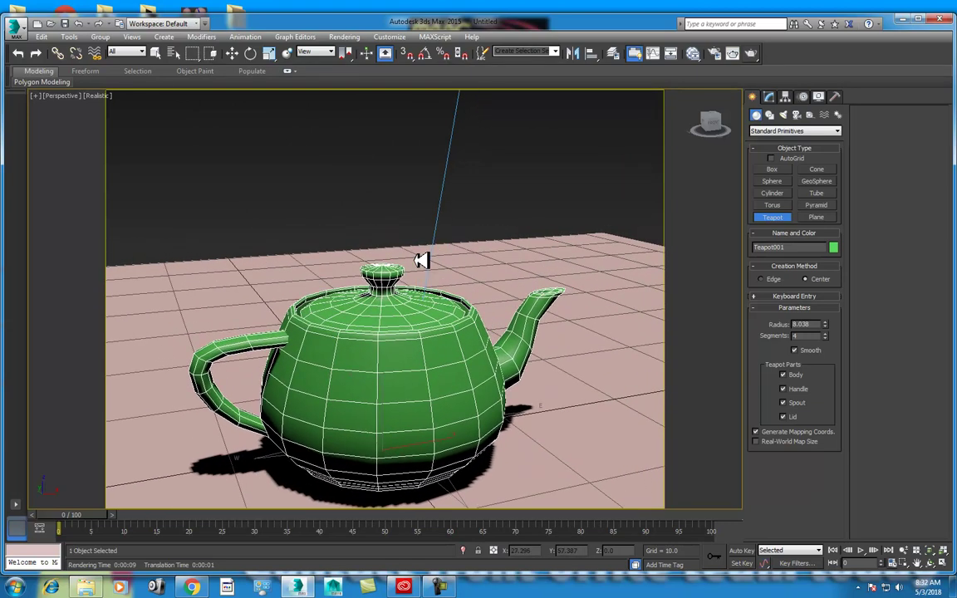
left_click(753, 52)
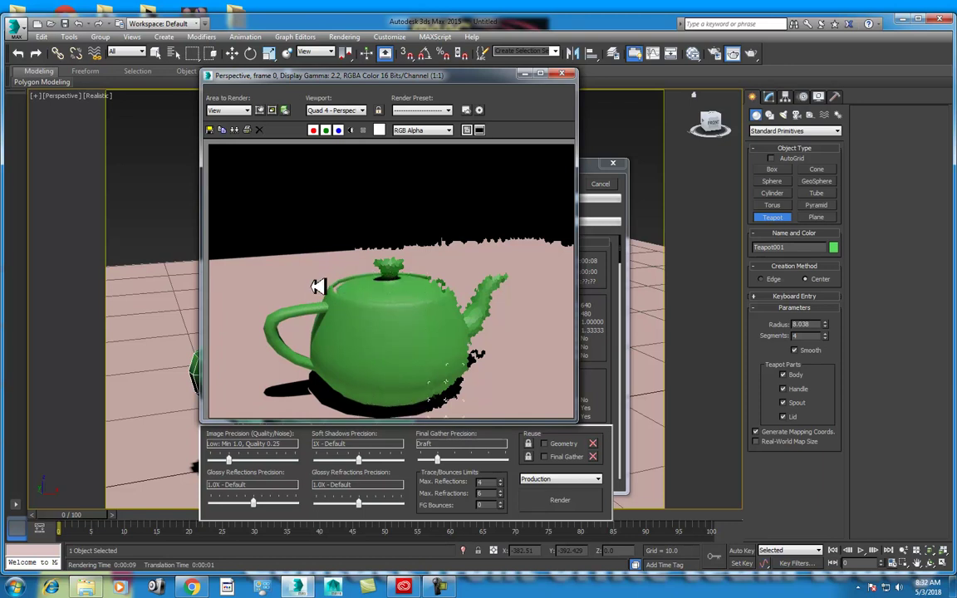
left_click(599, 185)
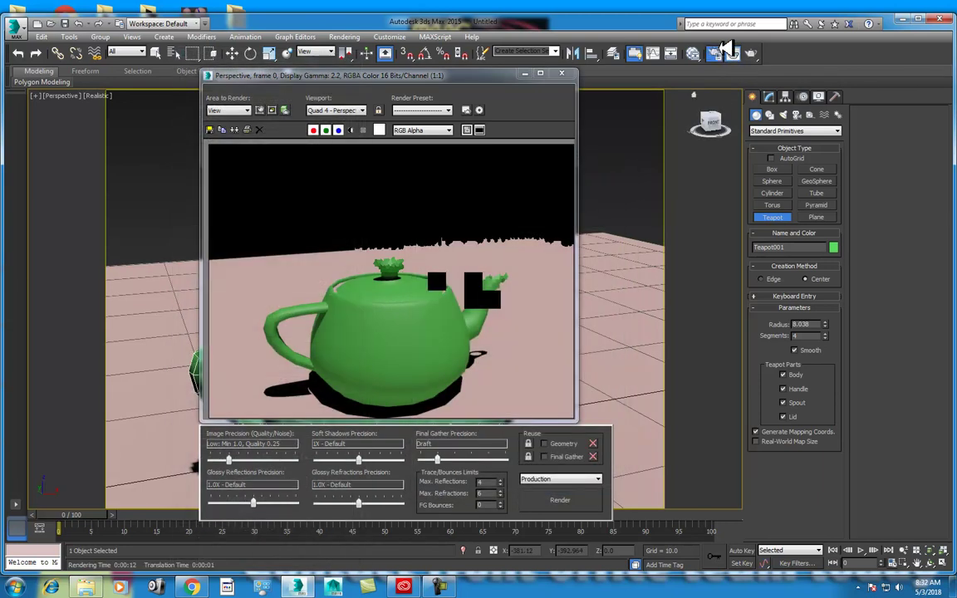
- Turn on Force 2-Sided in the render setup, test-render the teapot close-up, and close the render windows
left_click(715, 50)
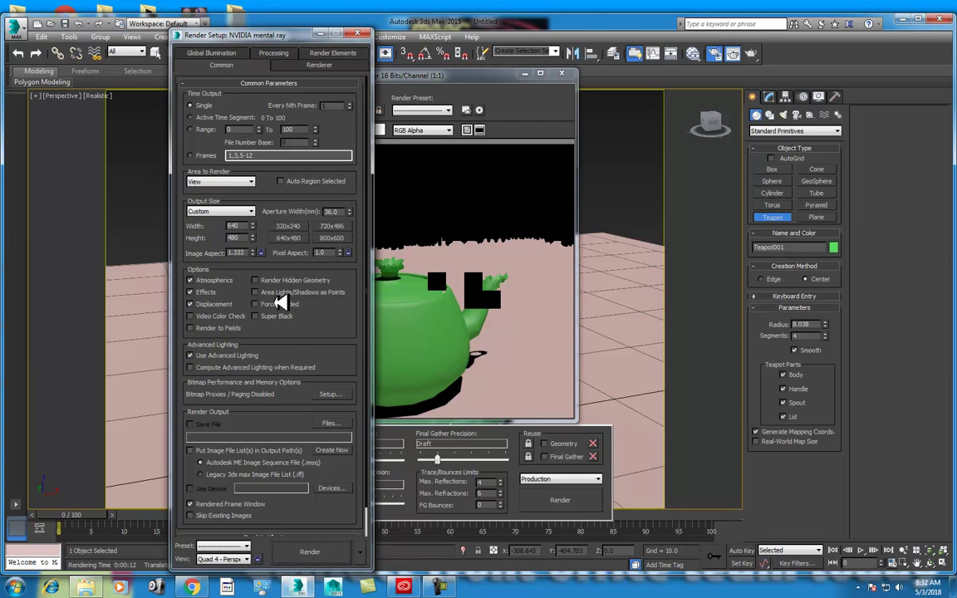
left_click(280, 304)
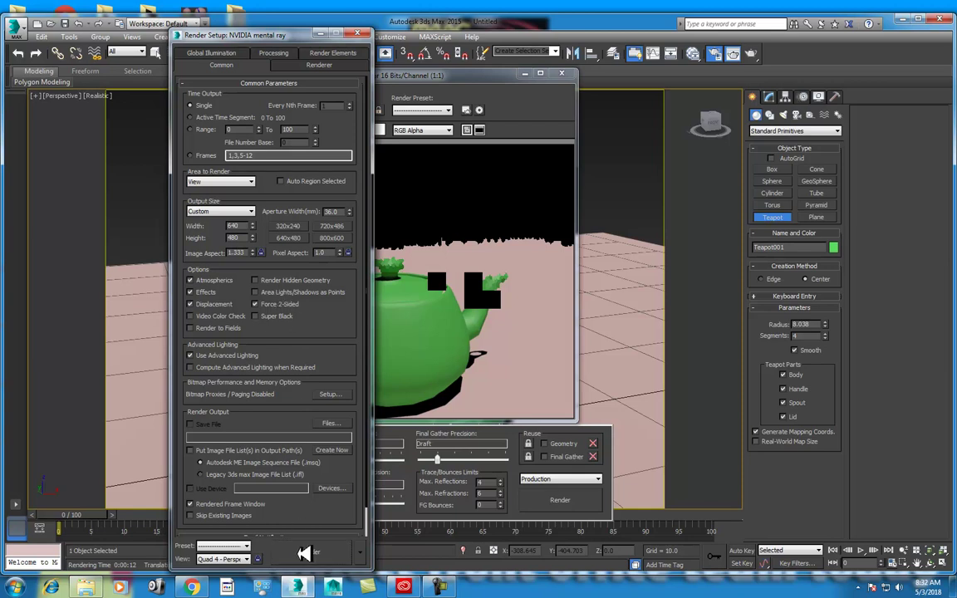
left_click(306, 552)
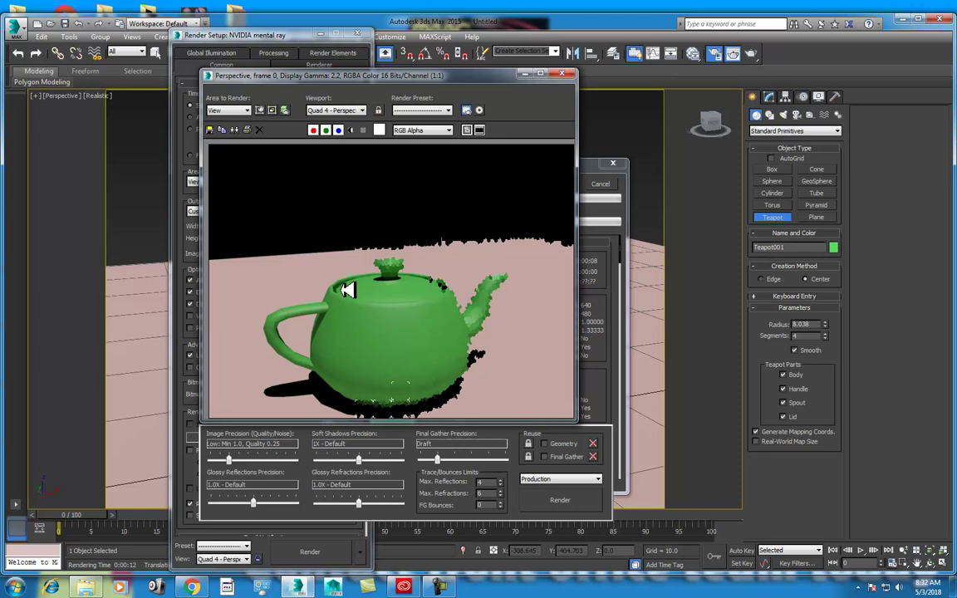
left_click(562, 73)
left_click(600, 185)
left_click(357, 33)
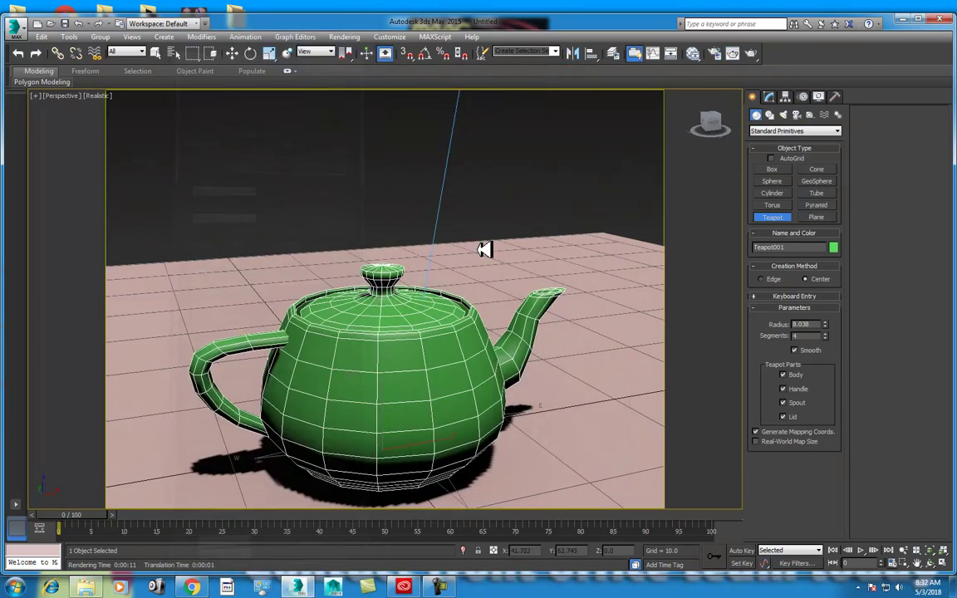
- Change the daylight system's sunlight type to mr Sun
scroll(485, 250, "down", 5)
middle_click_drag(506, 223, 441, 234)
key("w")
left_click(390, 166)
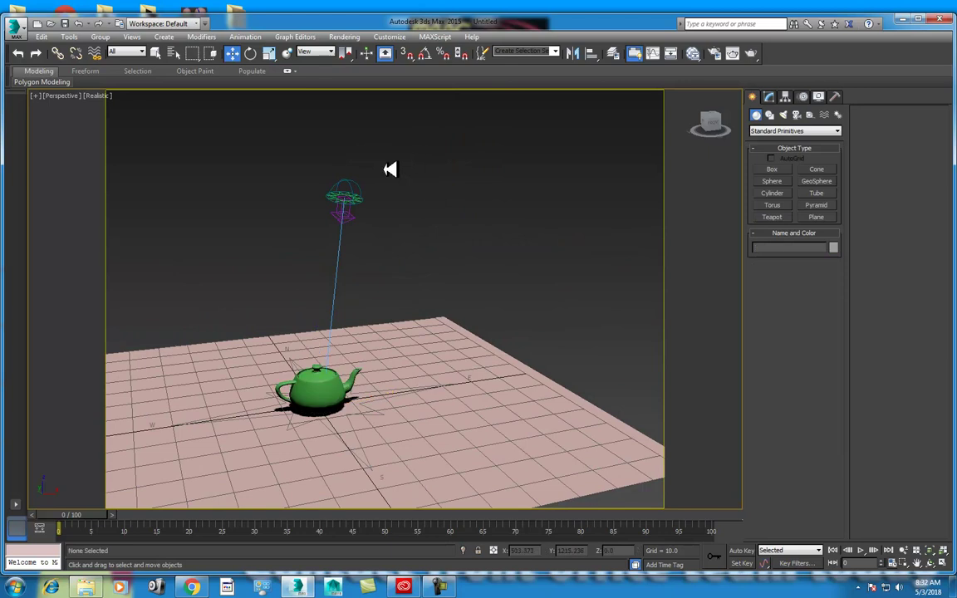
left_click(342, 198)
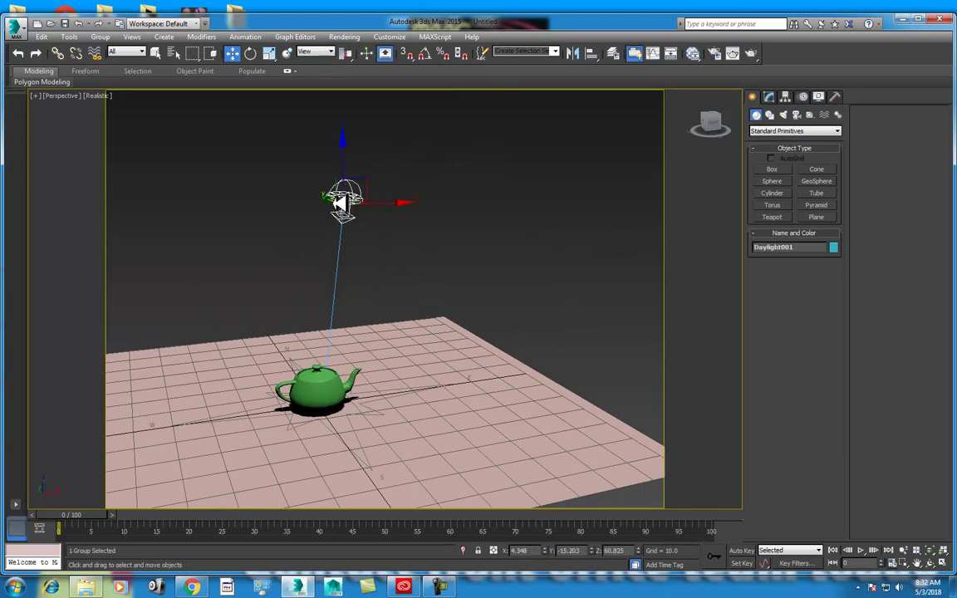
left_click(769, 96)
left_click_drag(395, 151, 308, 219)
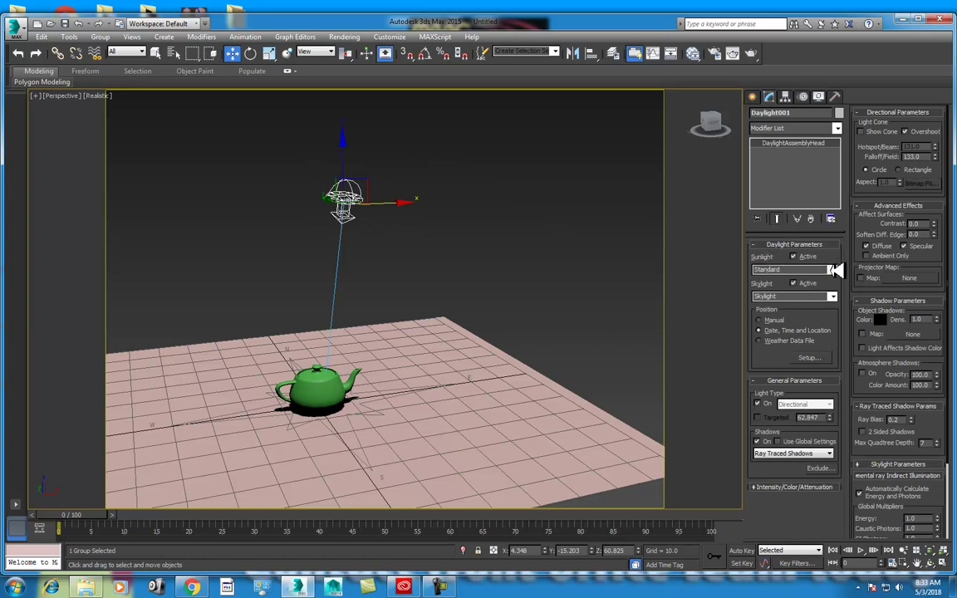
left_click(834, 270)
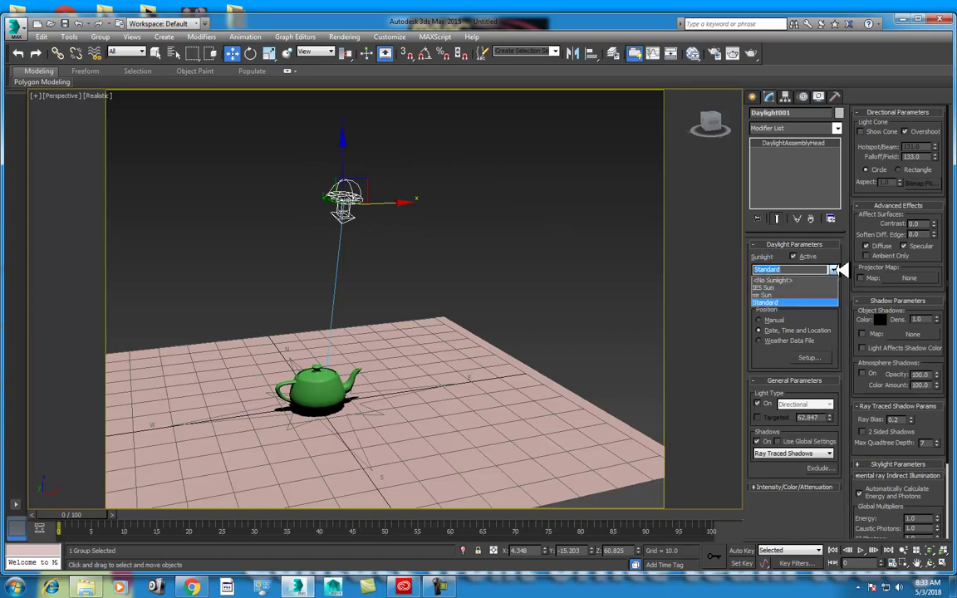
left_click(793, 295)
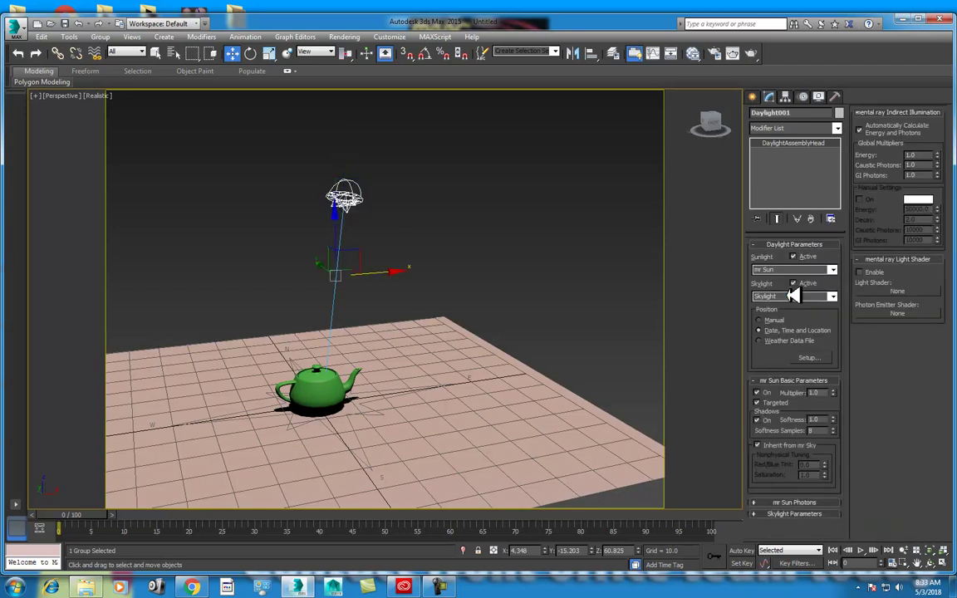
- Change the daylight system's skylight type to mr Sky and accept adding the mr Physical Sky environment map
left_click(832, 296)
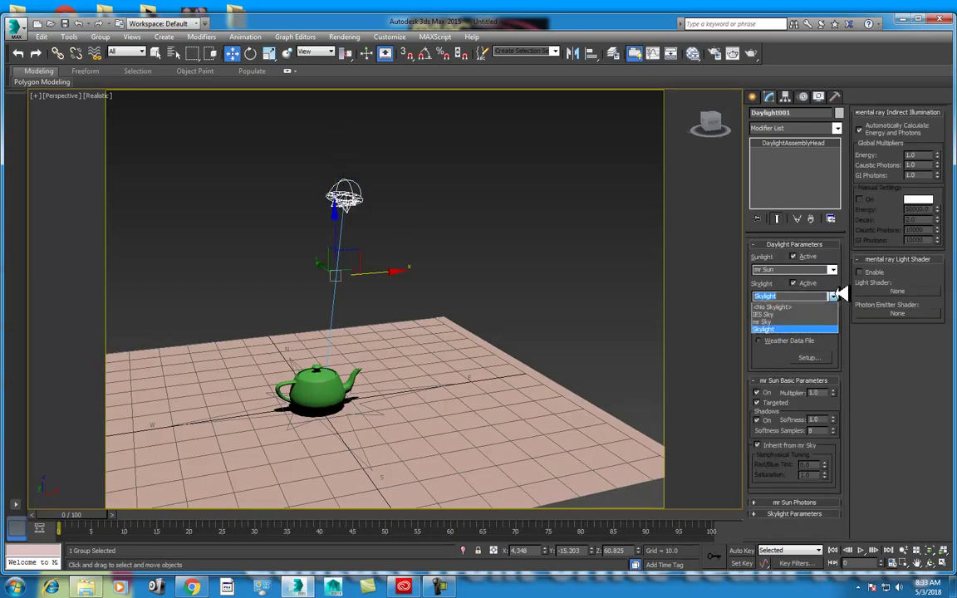
left_click(799, 322)
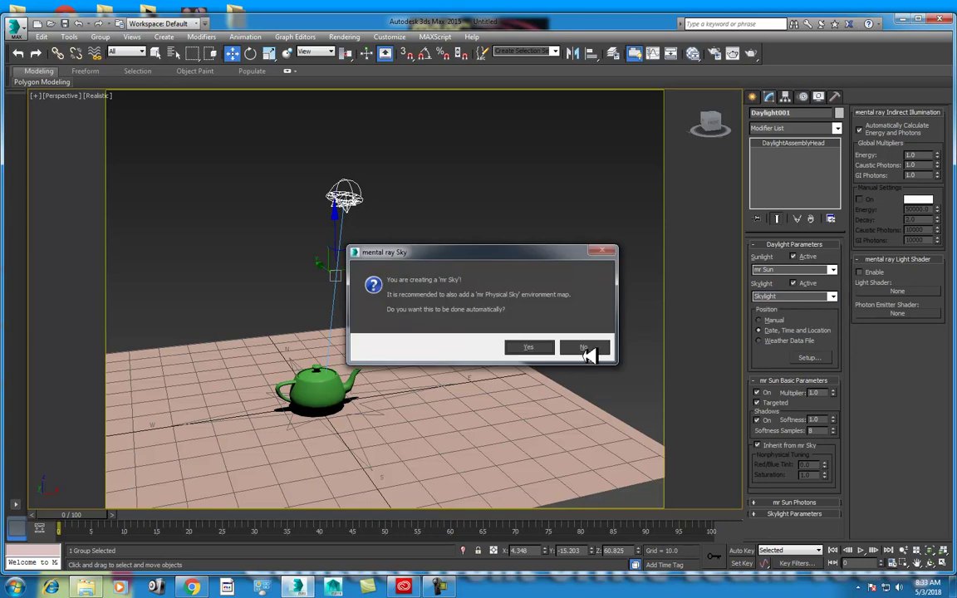
left_click_drag(461, 254, 416, 245)
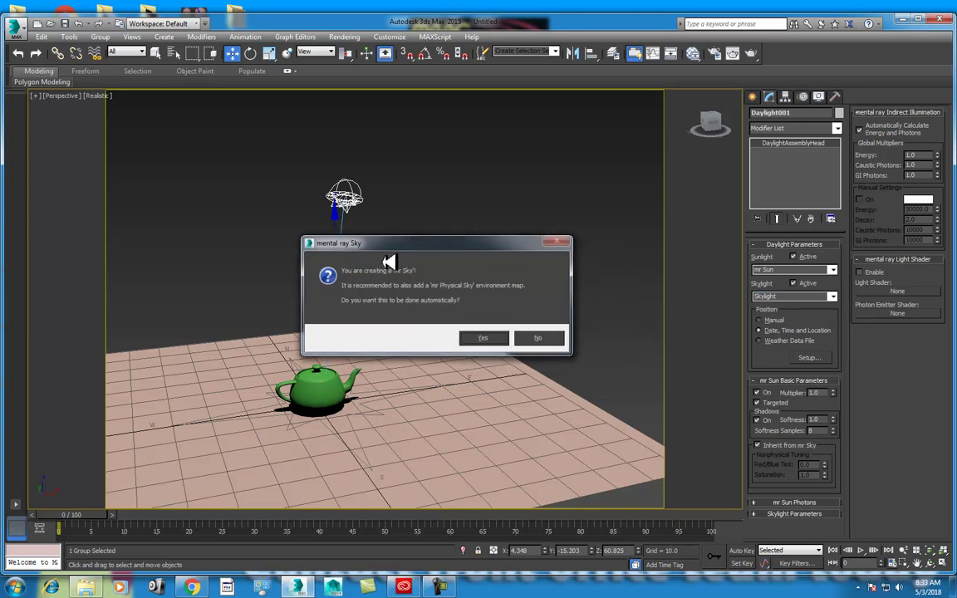
left_click(483, 339)
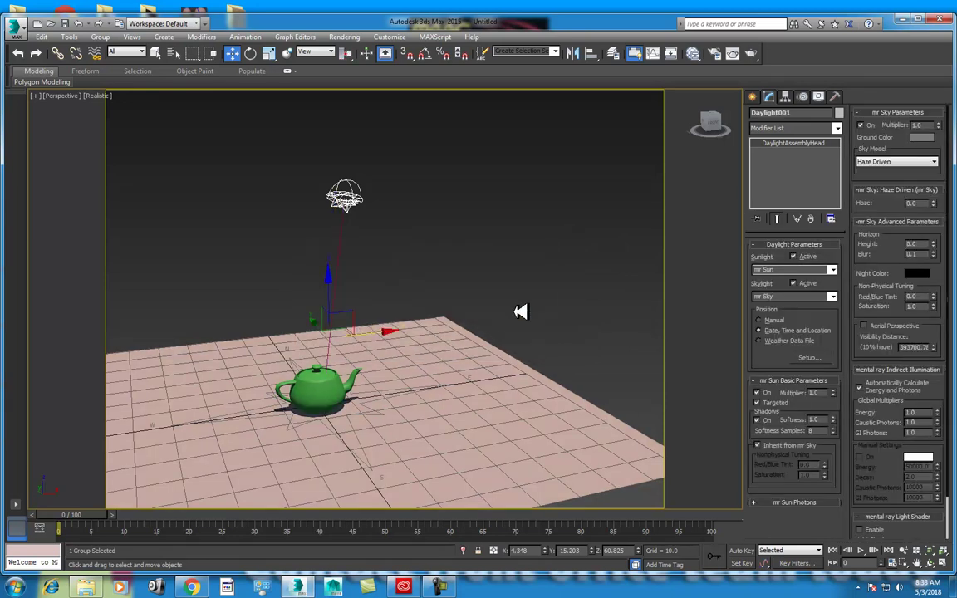
- Check the common render settings, test-render the Perspective view partway, and close the render windows
left_click(719, 53)
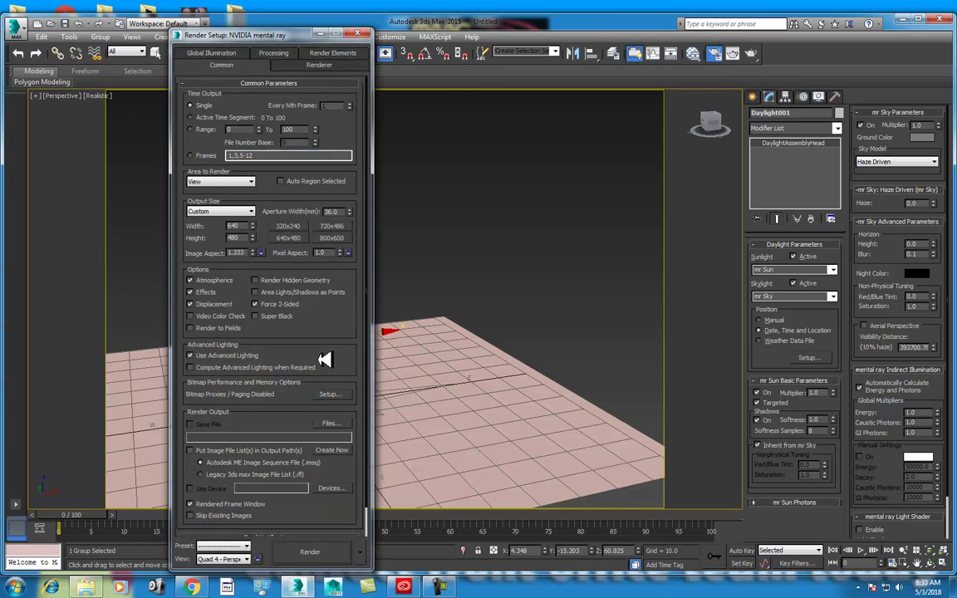
right_click(332, 314)
left_click(390, 400)
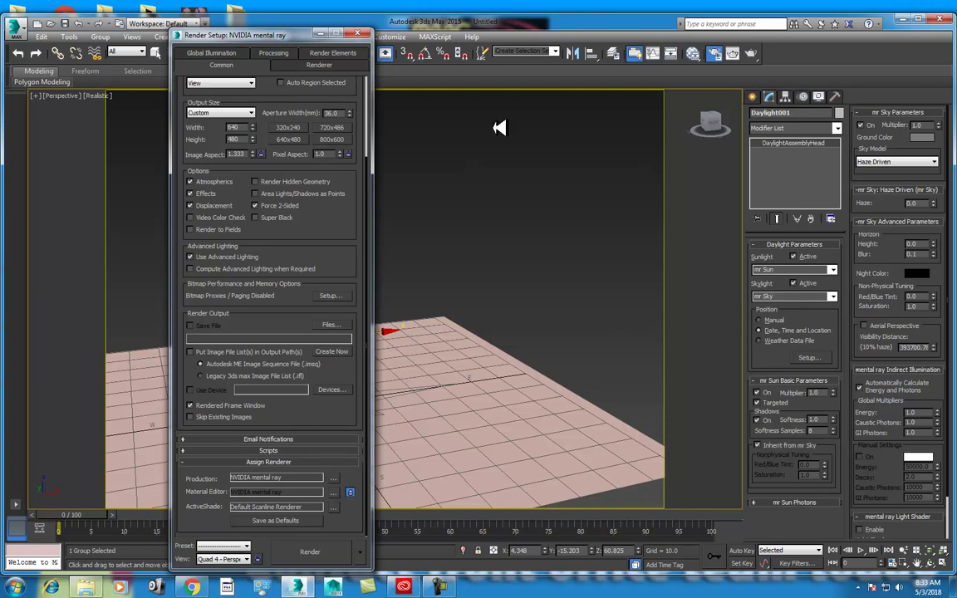
left_click(750, 53)
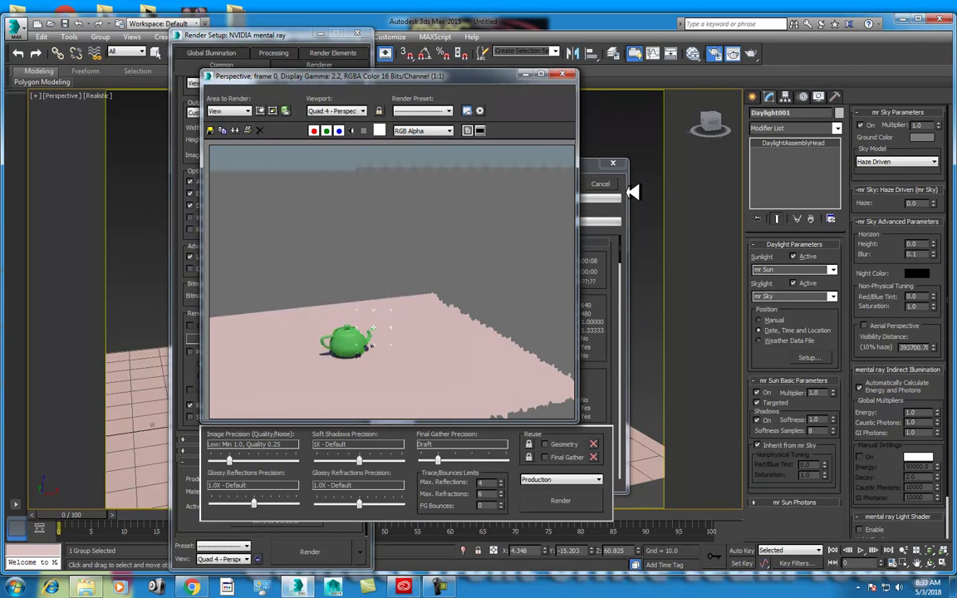
left_click(357, 33)
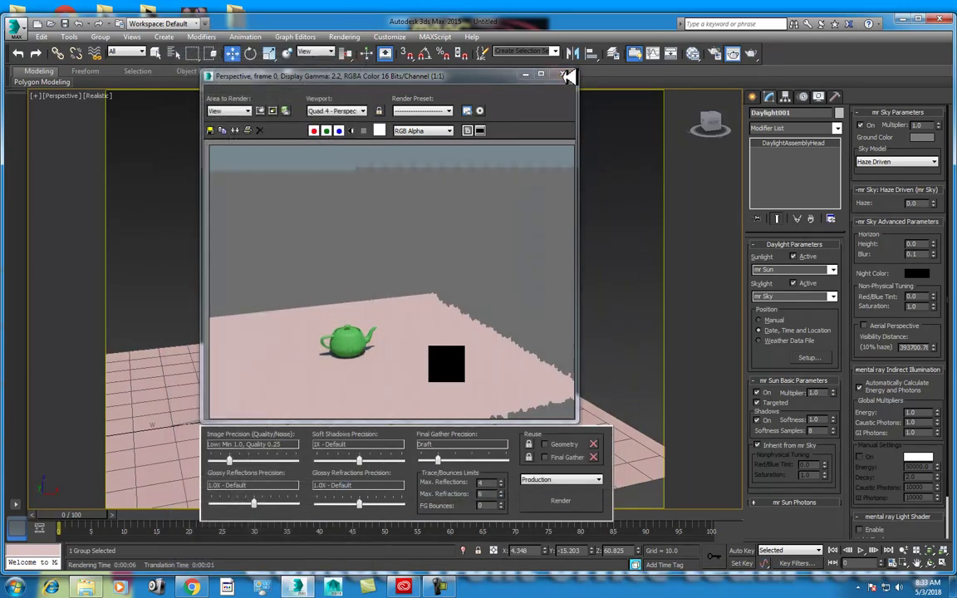
left_click(565, 75)
- Create a camera from a low, near ground-level view of the teapot, render that view, and close the rendered frame
middle_click_drag(349, 376, 446, 321)
left_click(419, 336)
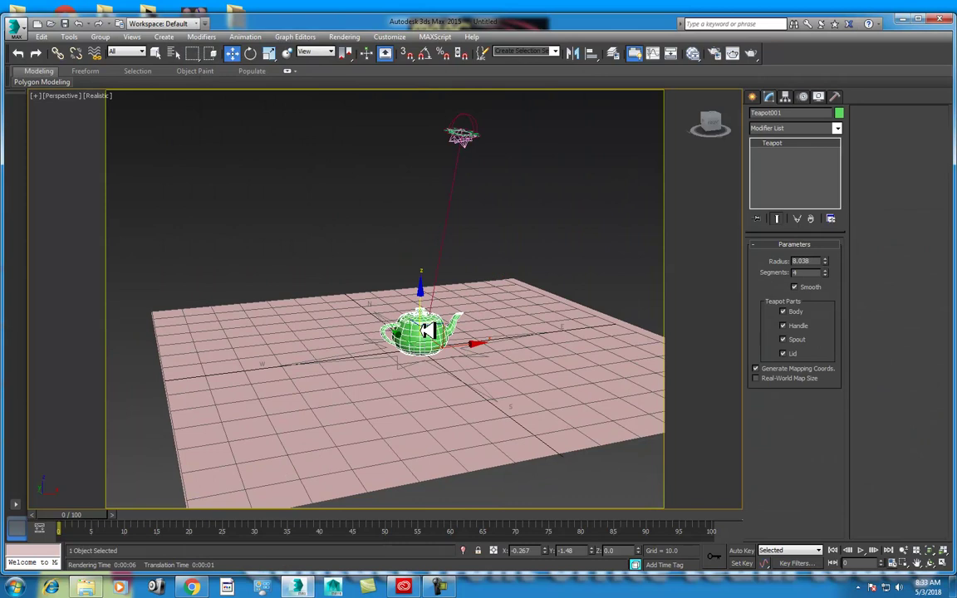
key("z")
scroll(438, 337, "down", 1)
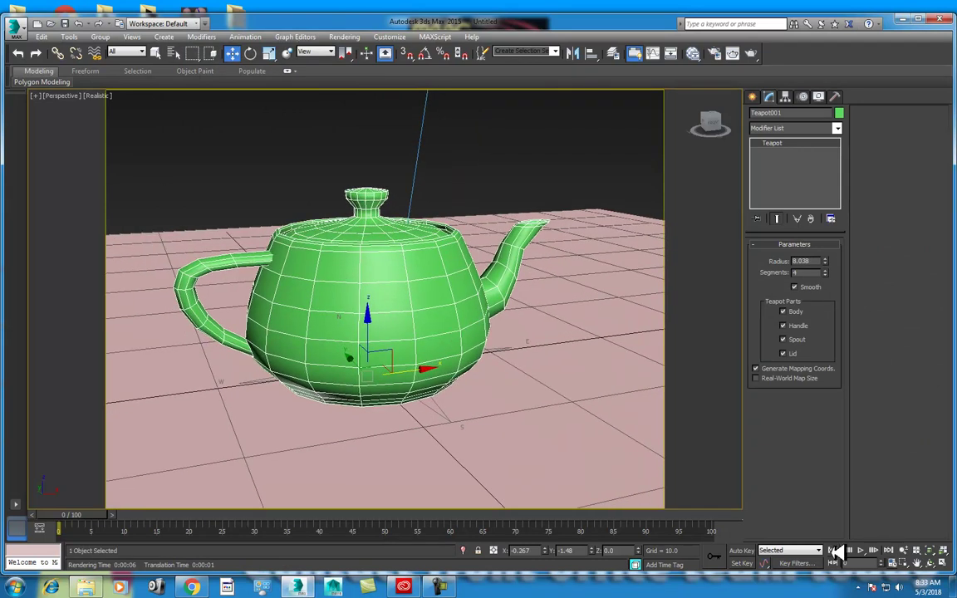
left_click(929, 562)
mouse_move(457, 340)
left_mouse_down()
mouse_move(453, 305)
mouse_move(453, 332)
left_mouse_up()
scroll(455, 337, "down", 4)
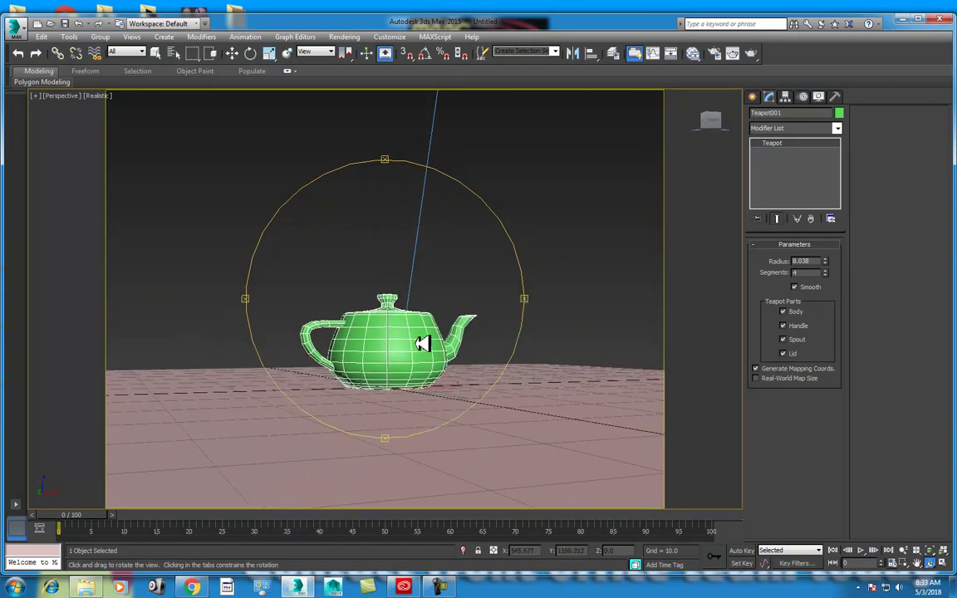
left_click(709, 120)
key("c")
left_click(751, 53)
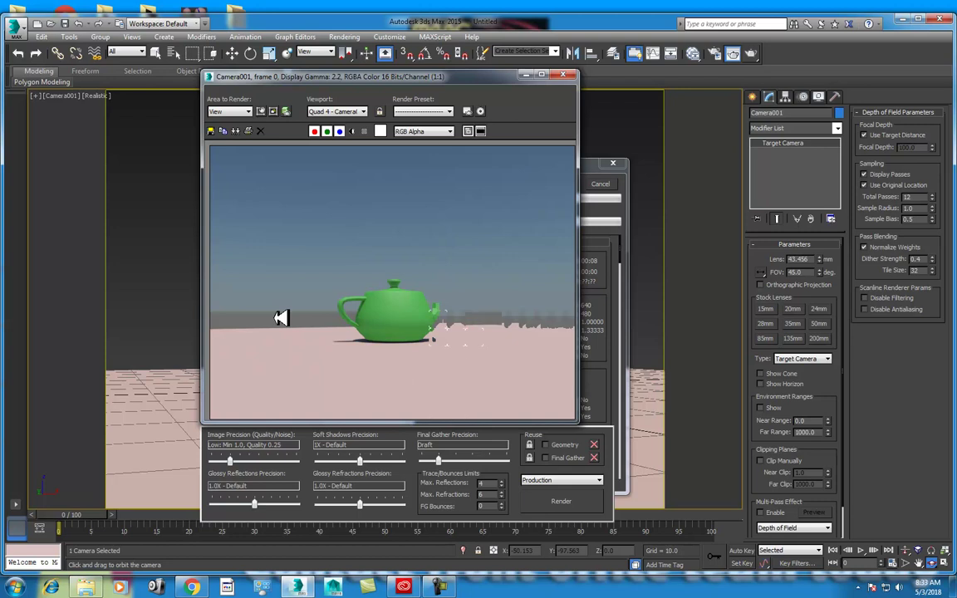
left_click(571, 75)
- Scale the ground plane up uniformly until it reaches the horizon, test-render the camera view, and close the rendered frame
left_click(511, 421)
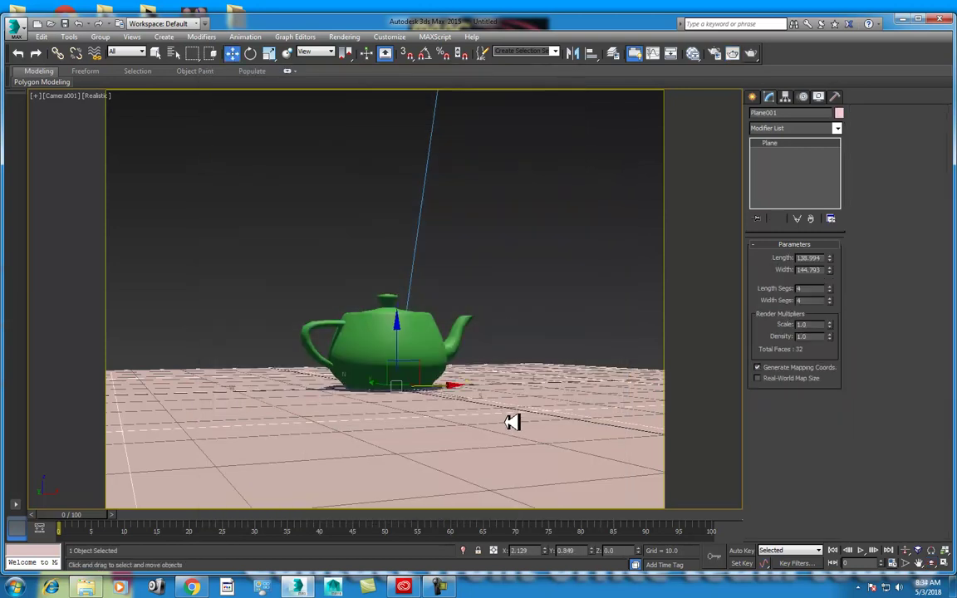
key("r")
left_click_drag(415, 350, 435, 278)
right_click(435, 278)
left_click_drag(384, 397, 786, 150)
left_click(485, 430)
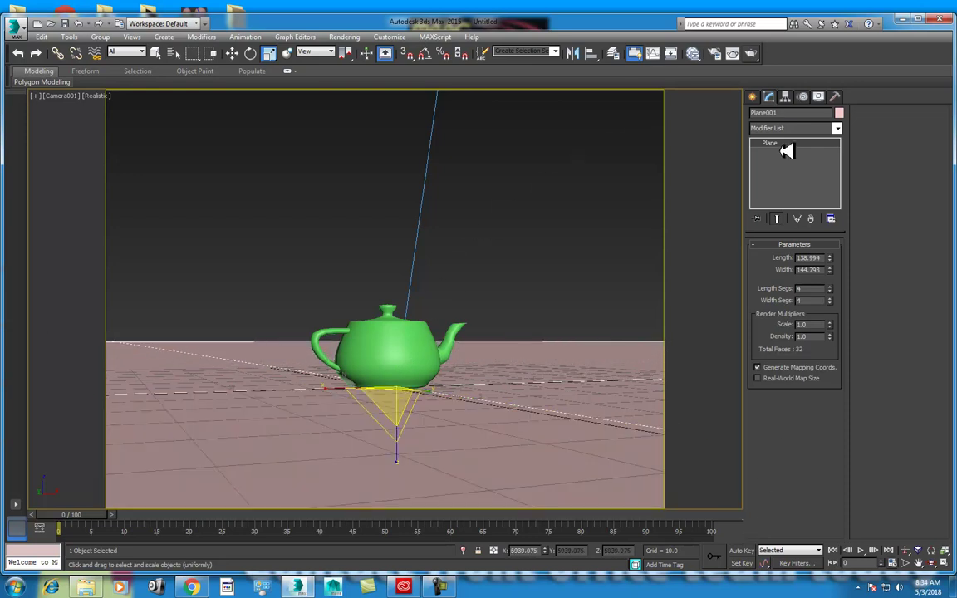
left_click(751, 52)
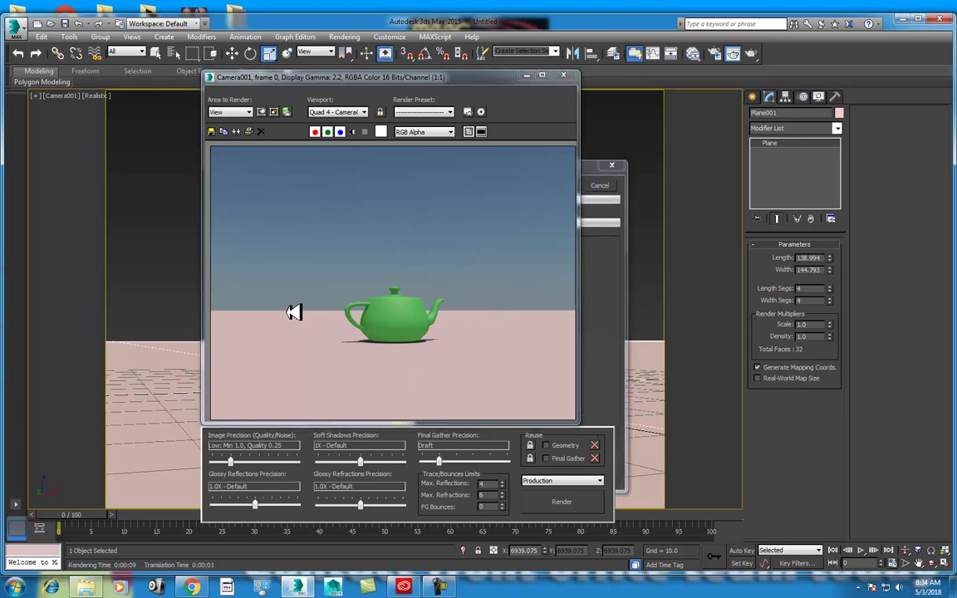
left_click(563, 75)
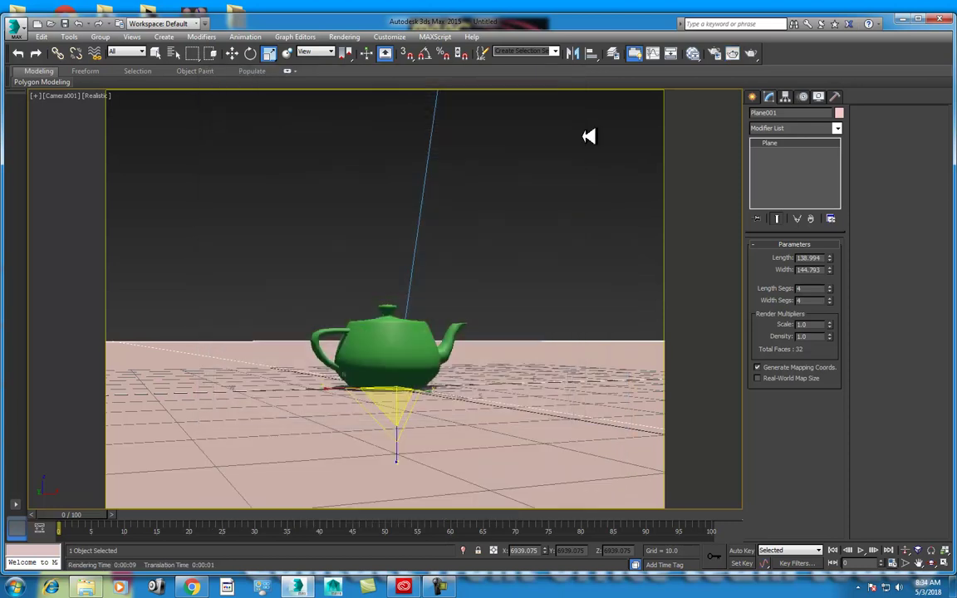
- Switch to the Compact Material Editor and make the first sample slot of the third row an Autodesk Water material
left_click(694, 52)
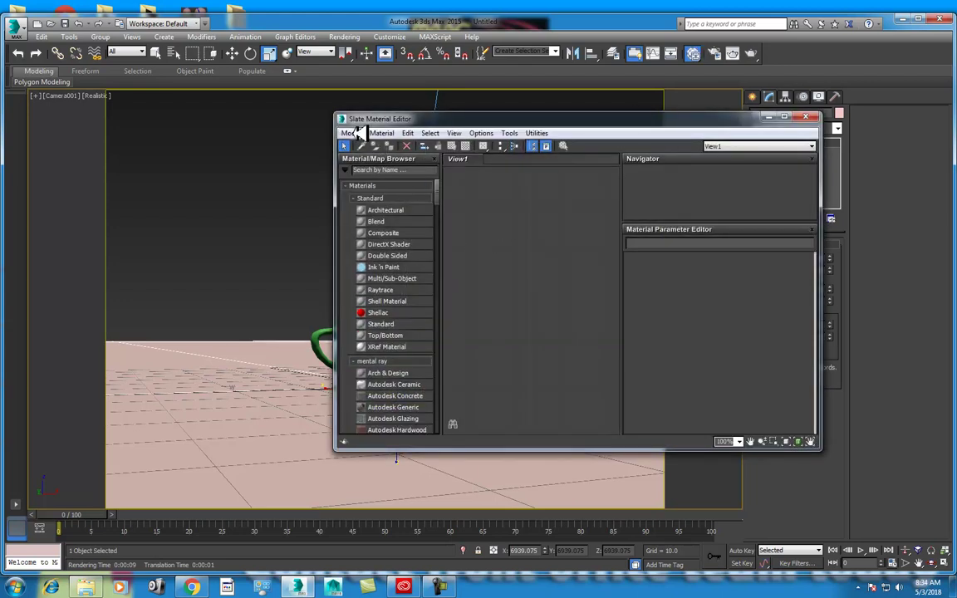
left_click(349, 133)
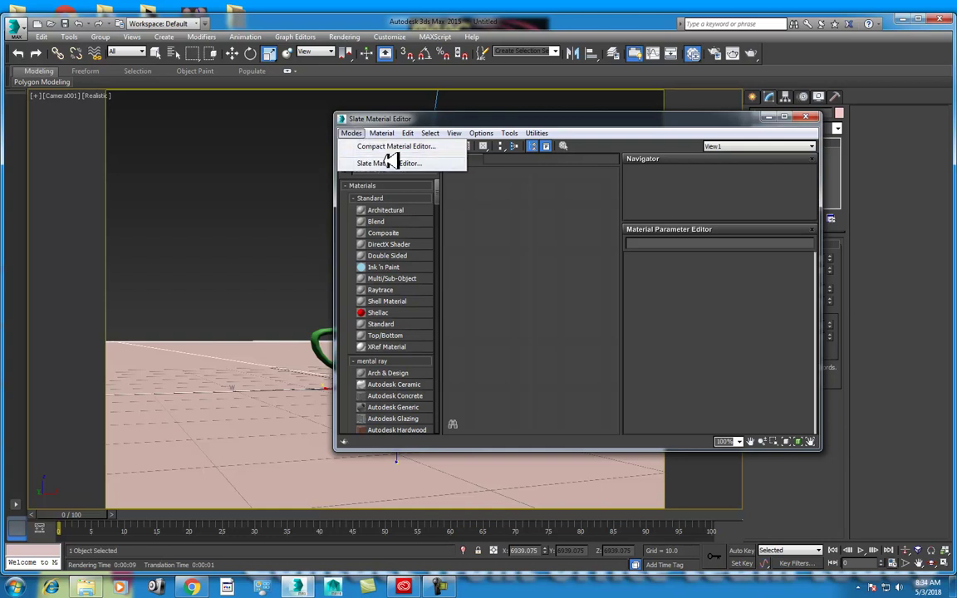
left_click(390, 146)
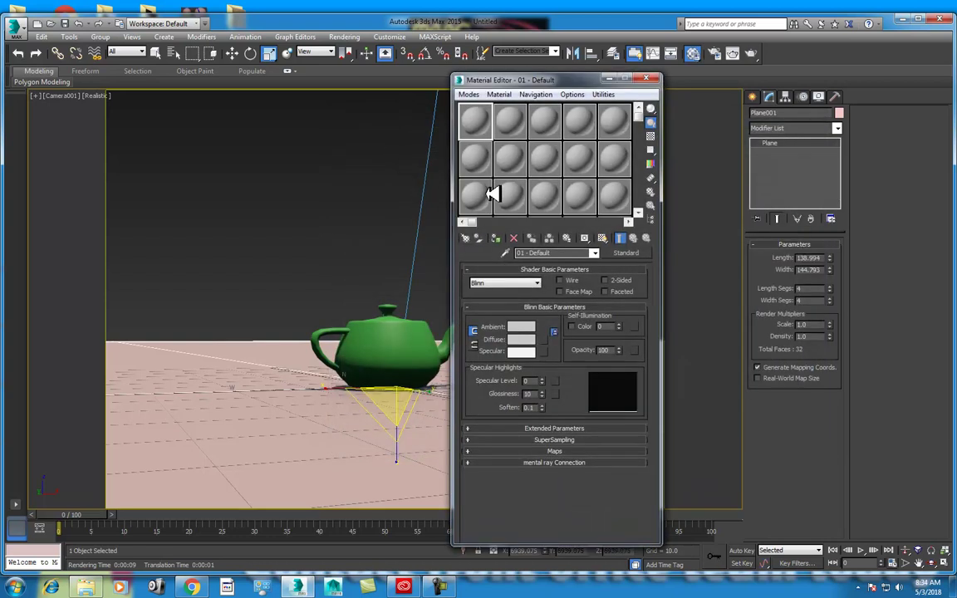
left_click(482, 196)
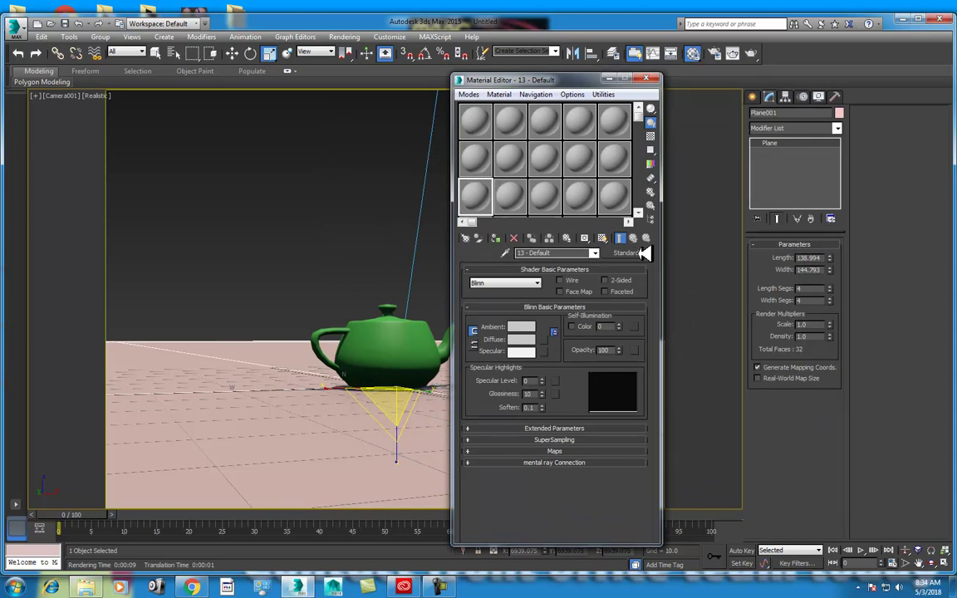
left_click(640, 252)
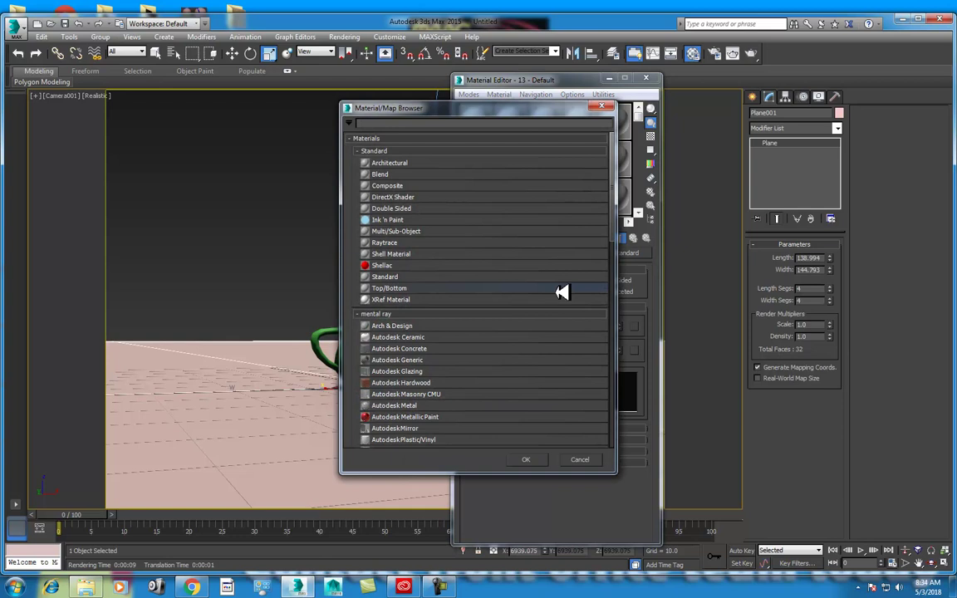
scroll(425, 323, "down", 2)
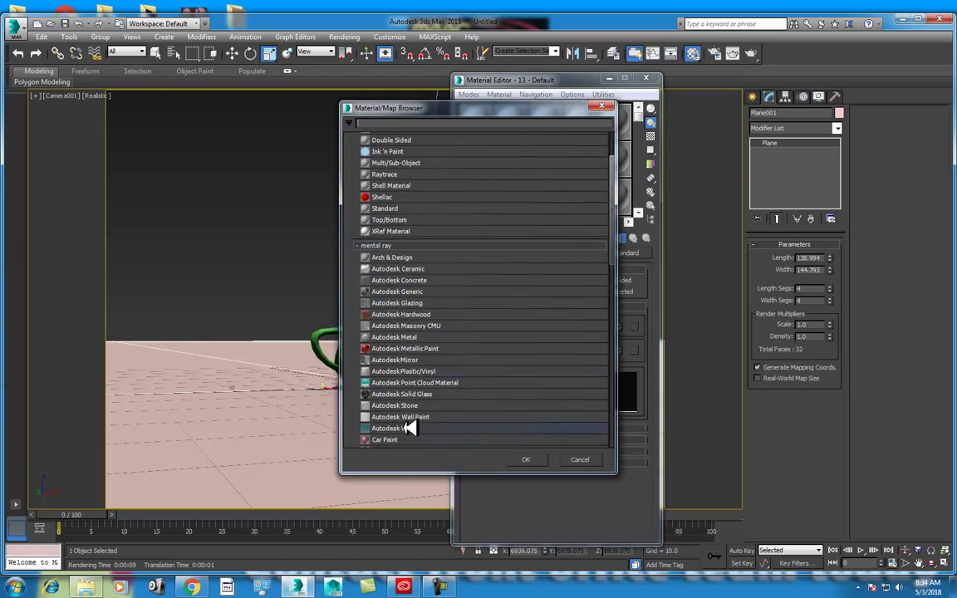
double_click(414, 427)
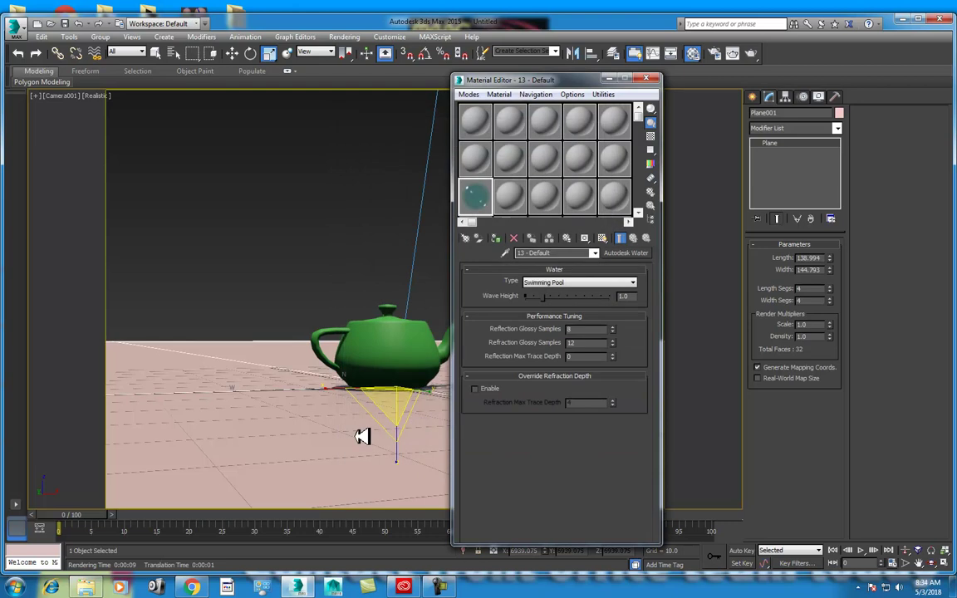
- Assign the Autodesk Water material to the ground plane and turn on its display in the viewport
right_click(231, 266)
left_click(252, 288)
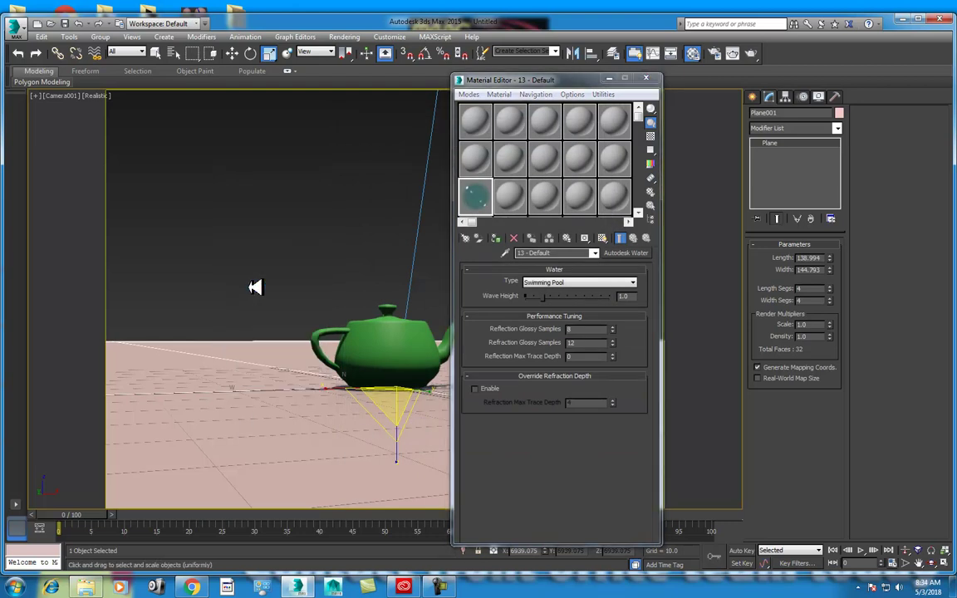
left_click(216, 359)
left_click(199, 346)
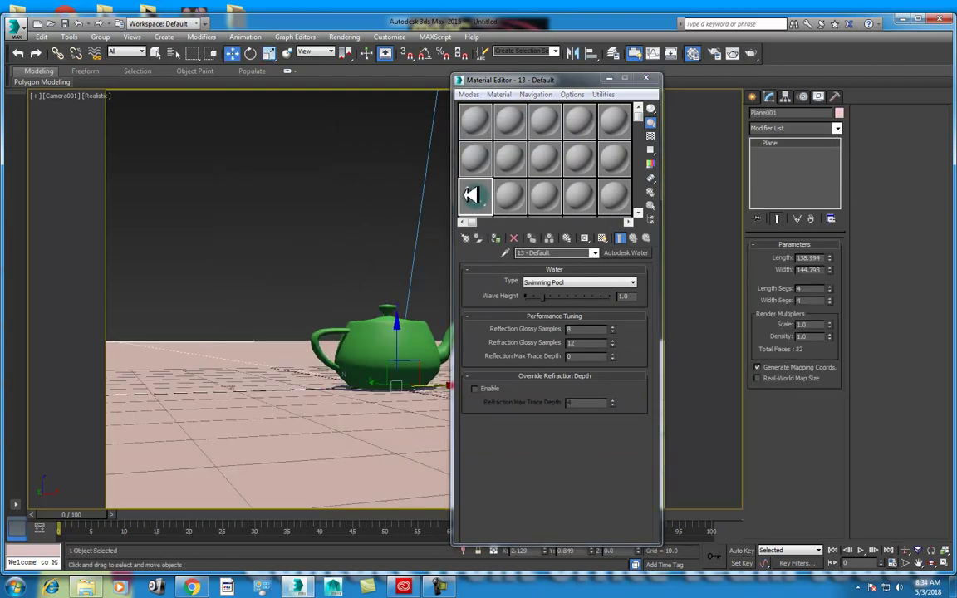
left_click_drag(471, 194, 197, 349)
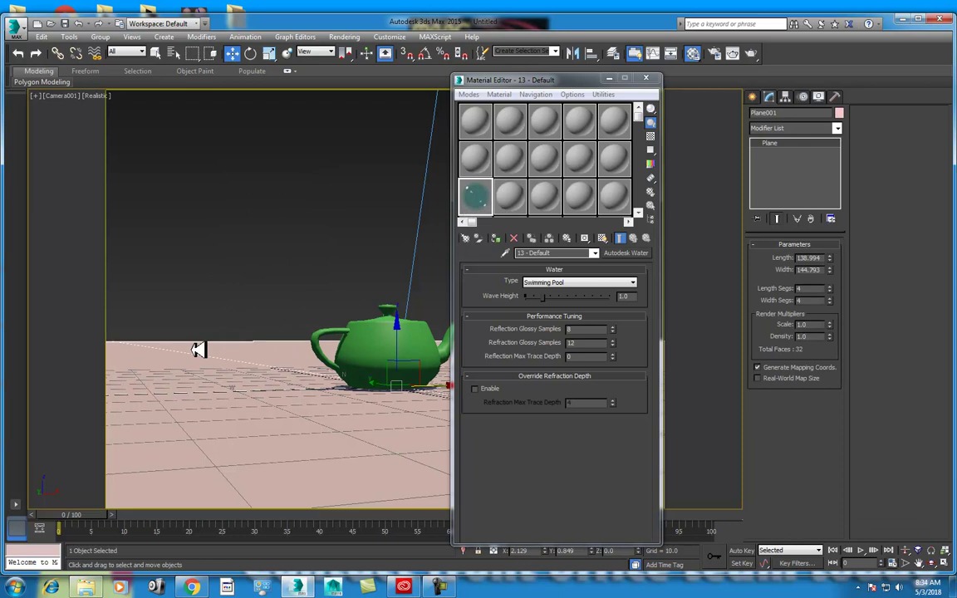
left_click(499, 240)
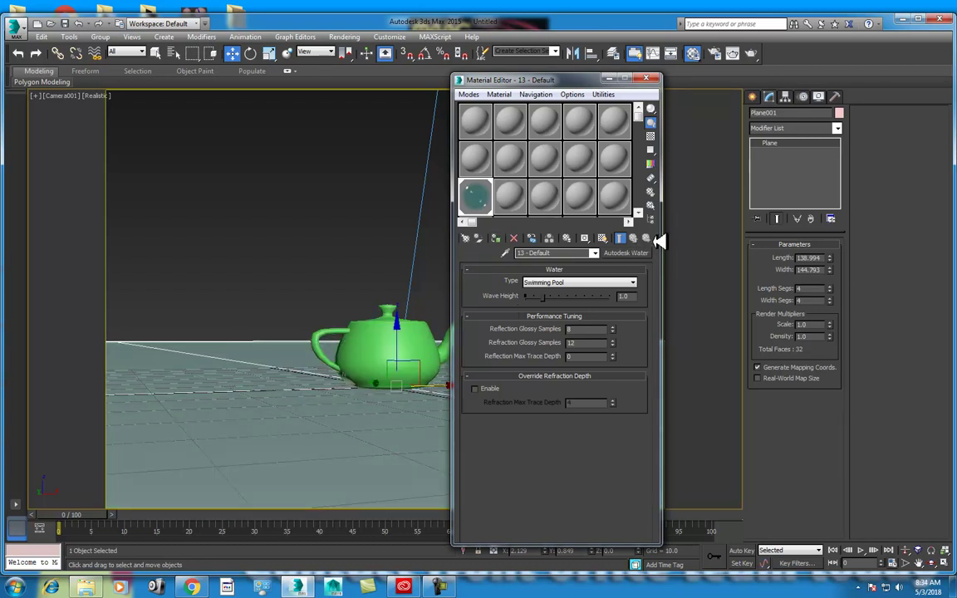
left_click(609, 238)
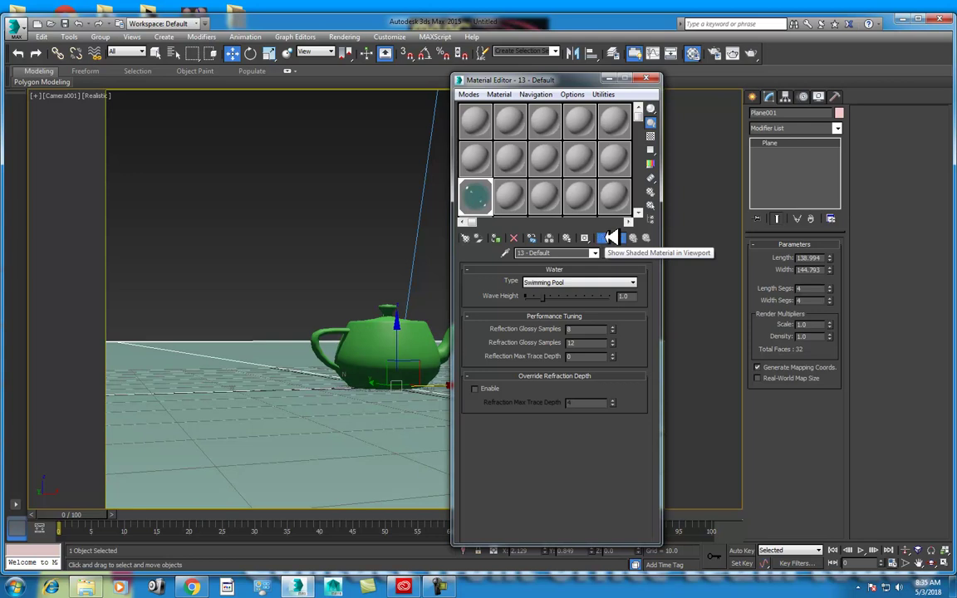
- Render the camera view with the water plane, and minimize the rendered frame and the Material Editor
left_click(752, 52)
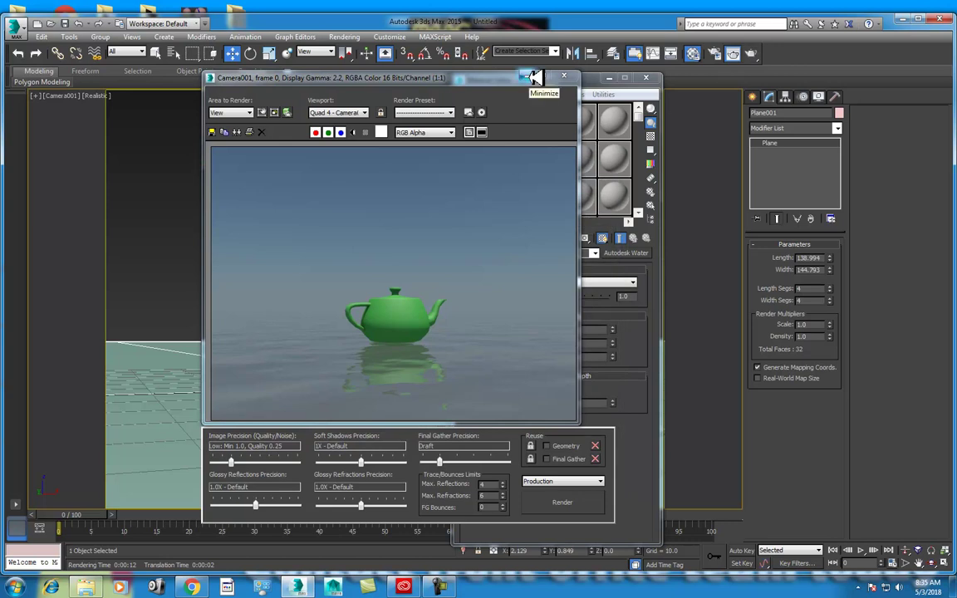
left_click(534, 76)
left_click(609, 77)
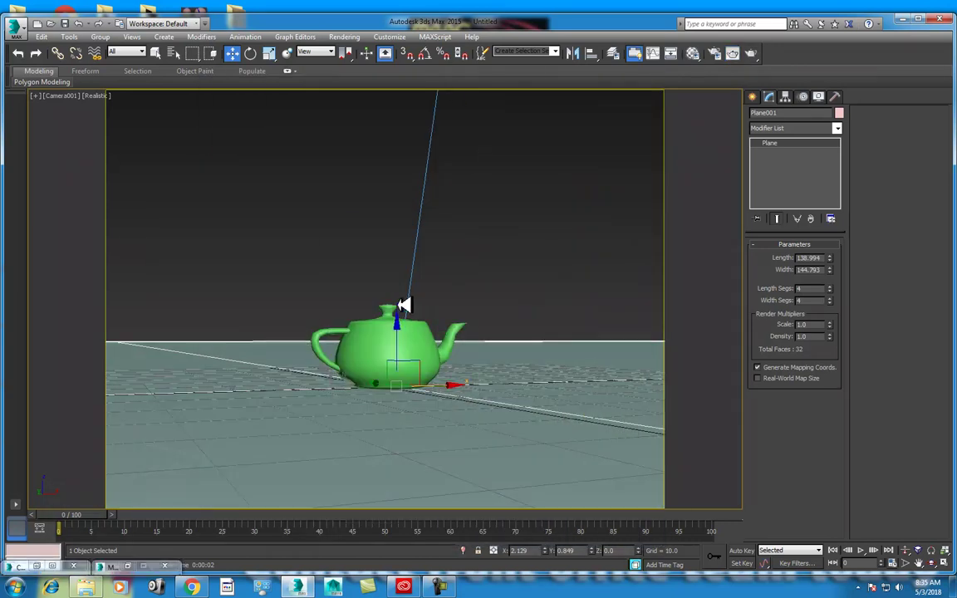
- Lower the teapot partly into the water to about Z -2.85 and tilt it about 12 degrees around Y
left_click(390, 320)
left_click_drag(391, 325, 373, 352)
key("e")
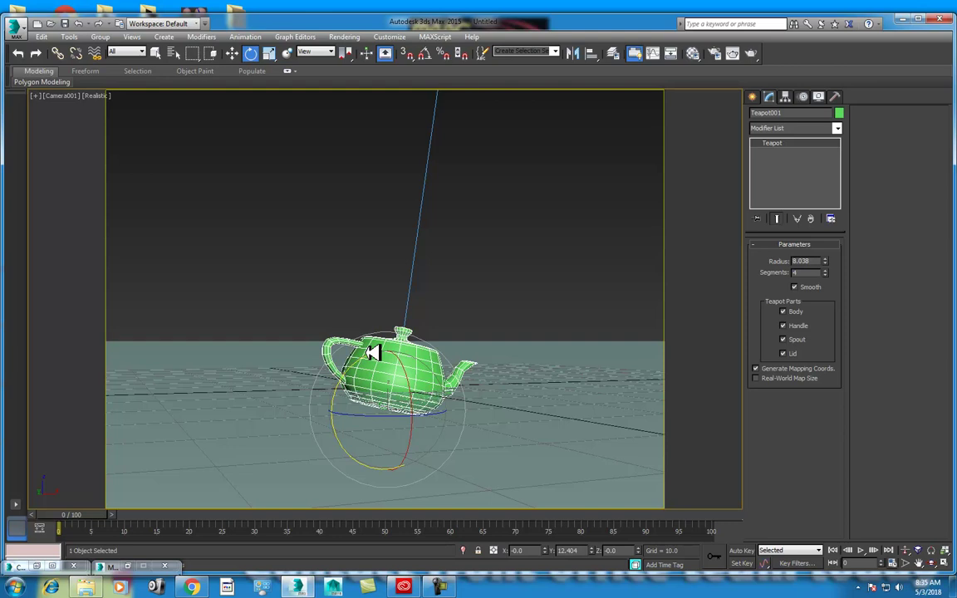
key("w")
- Create a torus beside the teapot with Radius 1 about 18.58 and Radius 2 about 1.456, and show all four viewports
left_click(753, 96)
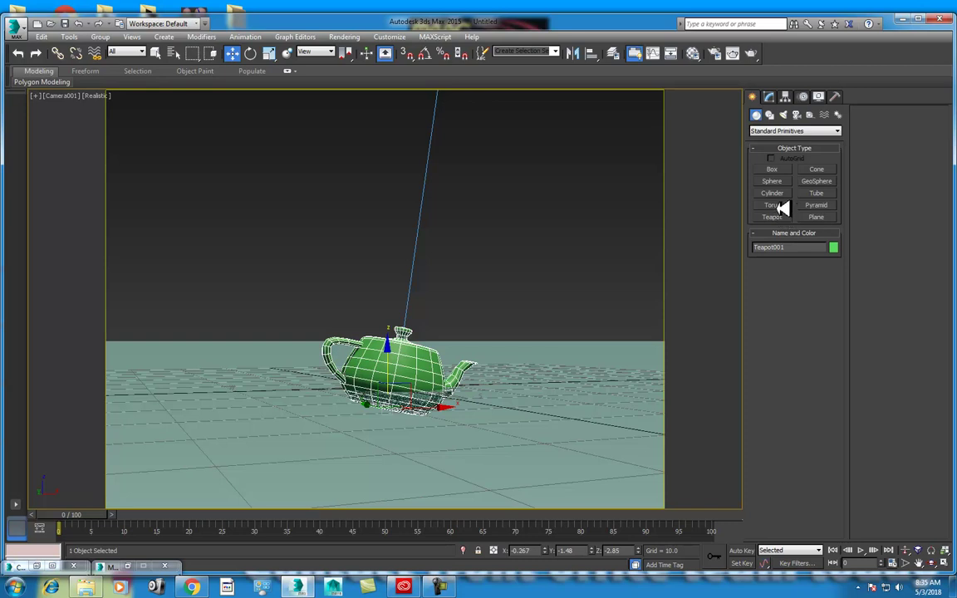
left_click(772, 205)
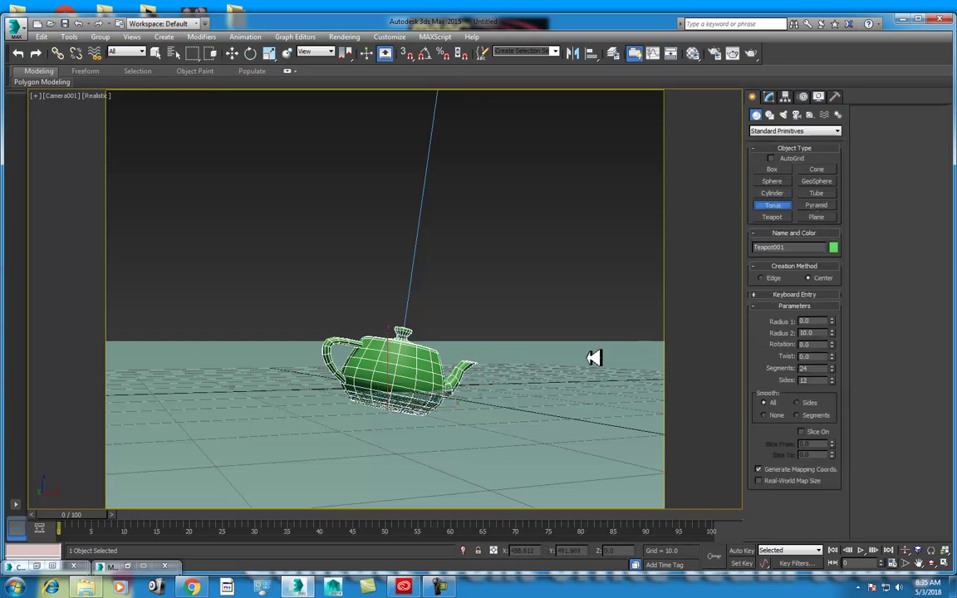
left_click_drag(561, 385, 581, 397)
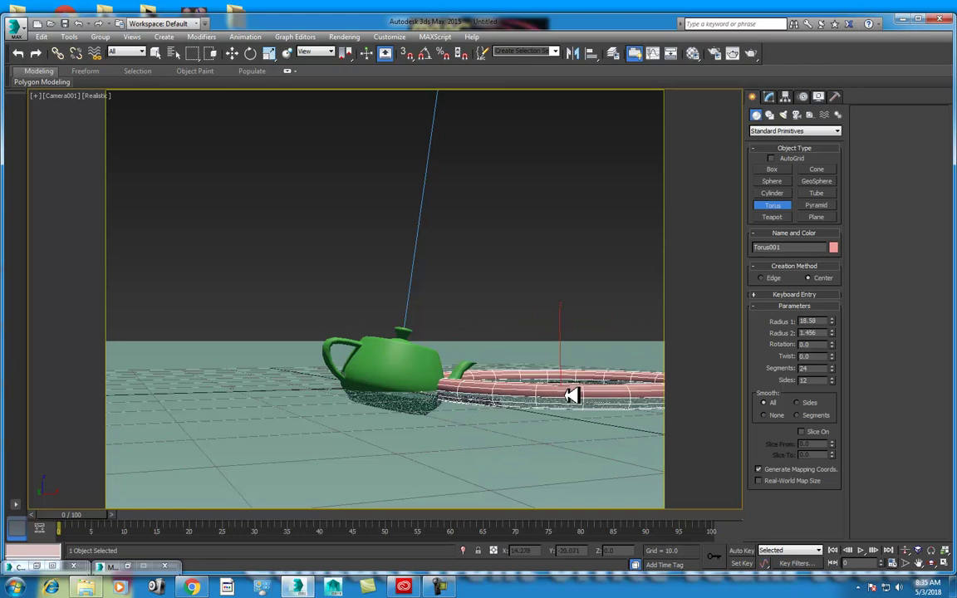
key("w")
key("alt+w")
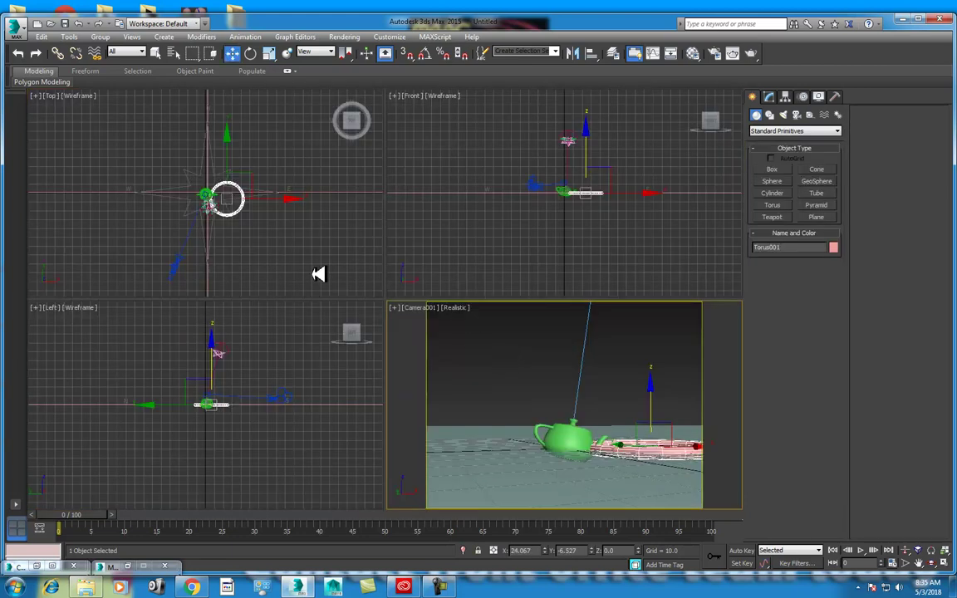
- Move the torus behind the teapot to about X 40.1, Y 52.1, and create a cylinder beside it, radius about 10 and height about 17.4
middle_click_drag(259, 192, 261, 214)
left_click_drag(260, 214, 274, 151)
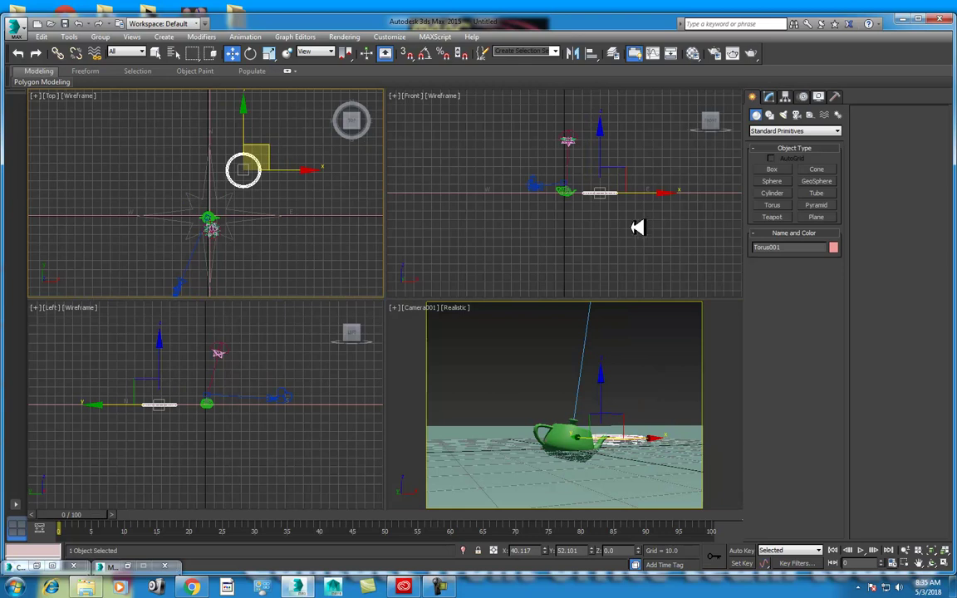
left_click(771, 193)
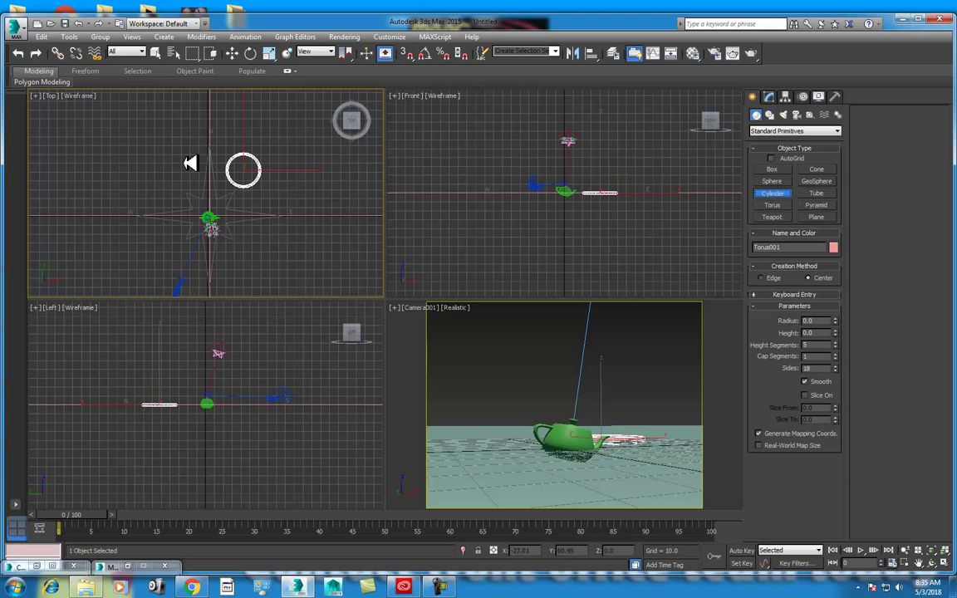
left_click_drag(183, 162, 192, 157)
key("w")
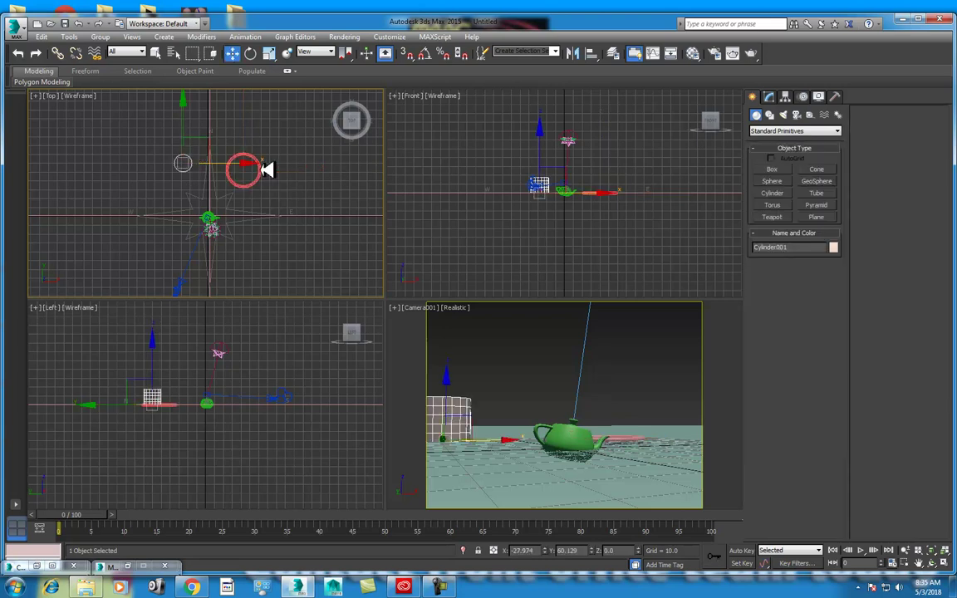
- Shift the cylinder along X to about -20.5 so it fits in the camera view, and tilt it diagonally toward the teapot
left_click(469, 403)
key("e")
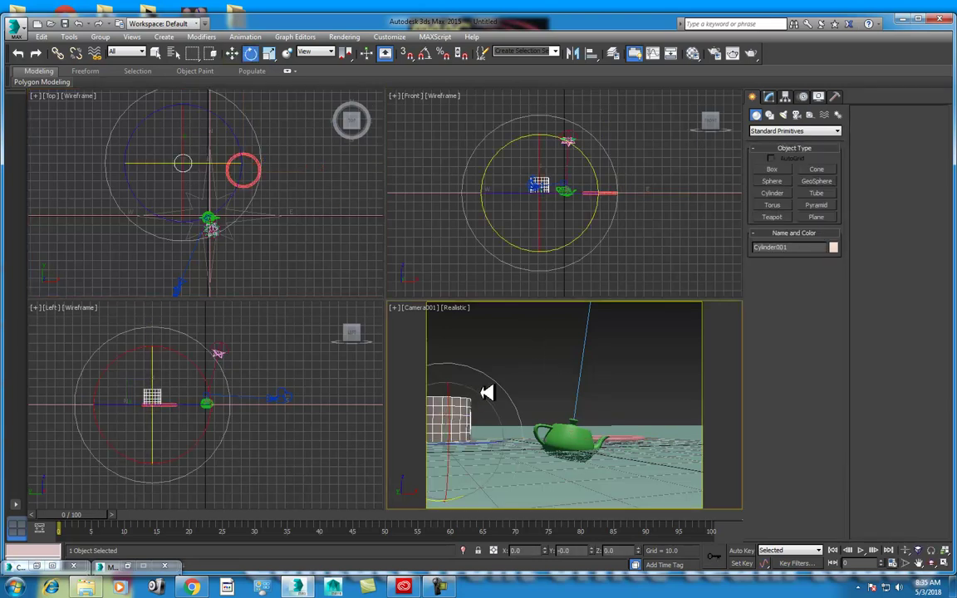
right_click(491, 398)
left_click(521, 397)
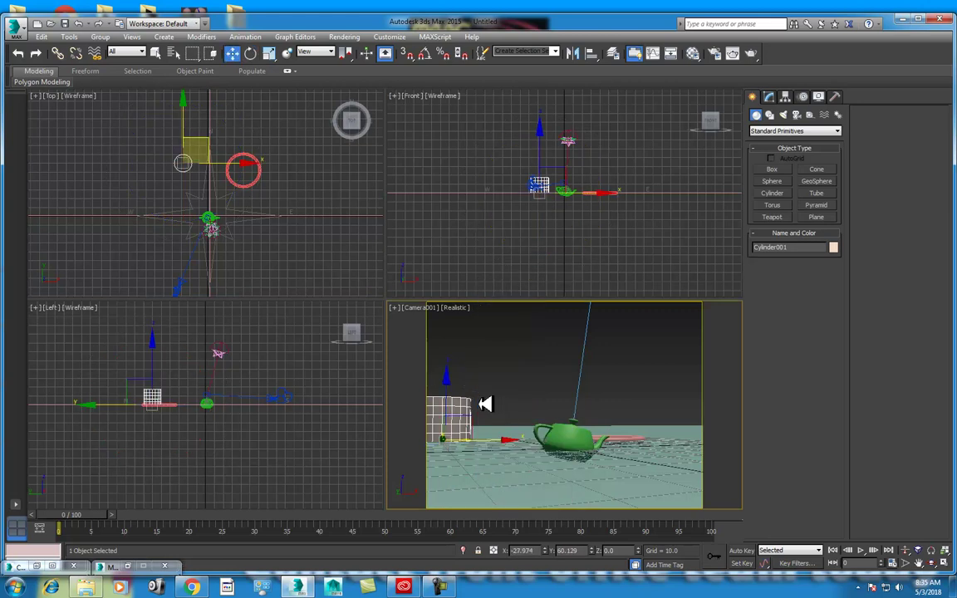
left_click_drag(499, 443, 519, 436)
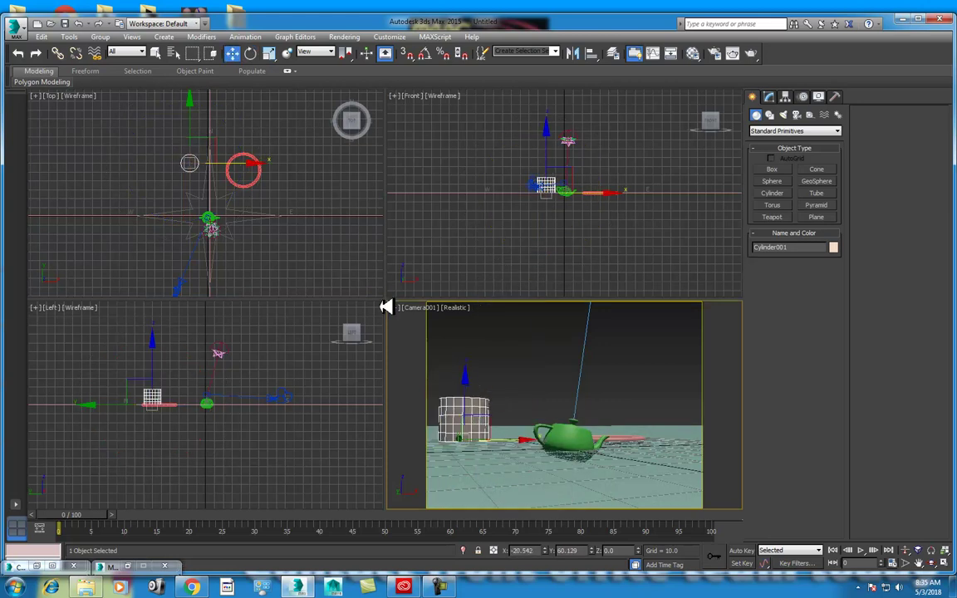
middle_click_drag(262, 180, 288, 196)
key("e")
left_click_drag(265, 182, 277, 177)
key("w")
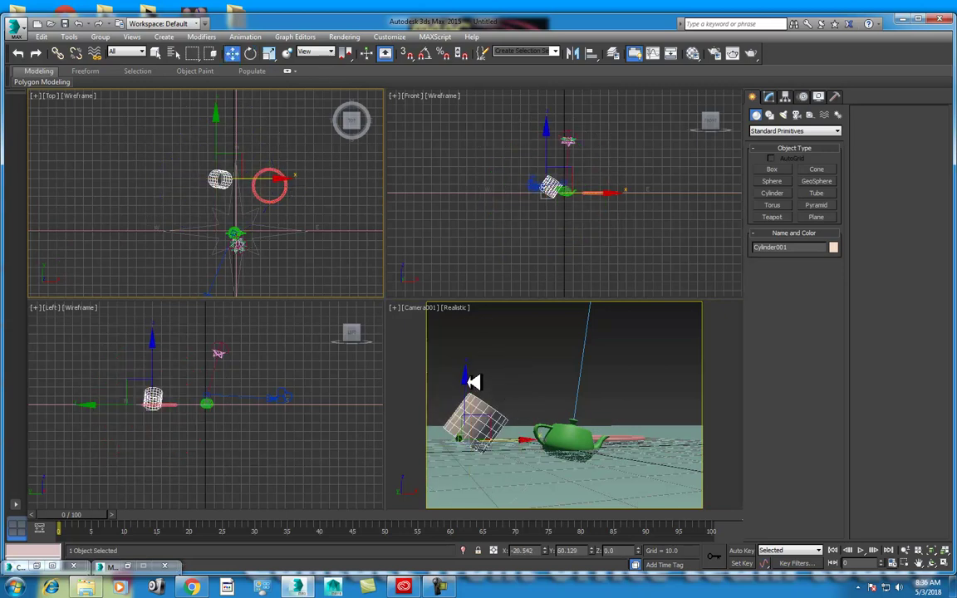
- Resize the cylinder to radius 6.203 and height 36.463, and sink it into the water along its Local Z axis
left_click(769, 97)
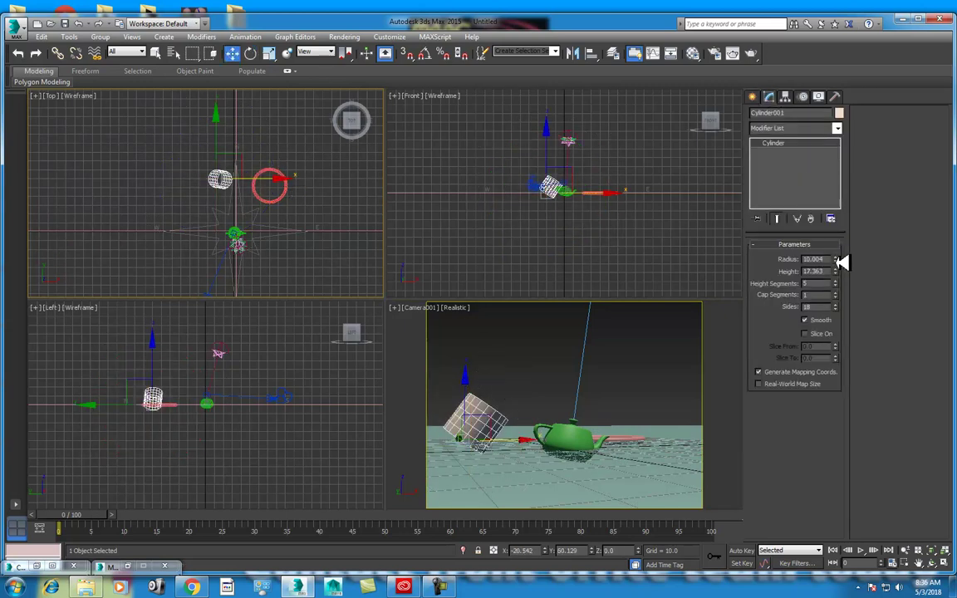
left_click_drag(837, 260, 852, 207)
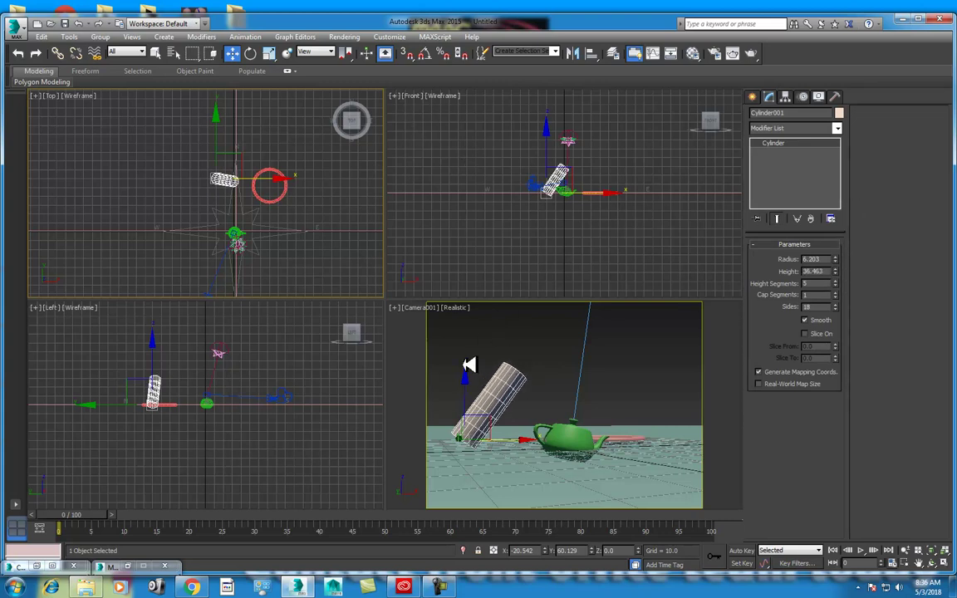
left_click(316, 51)
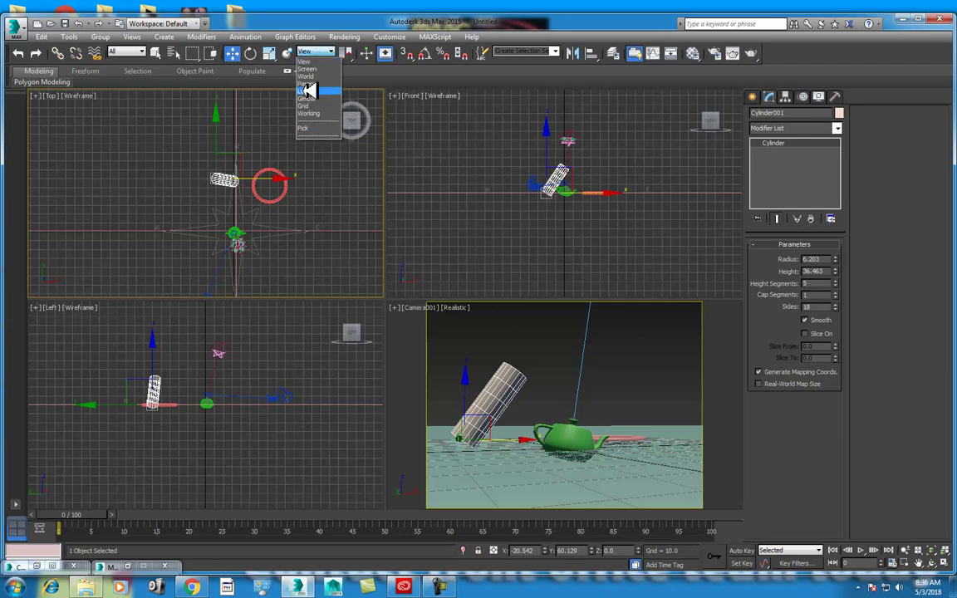
left_click(308, 90)
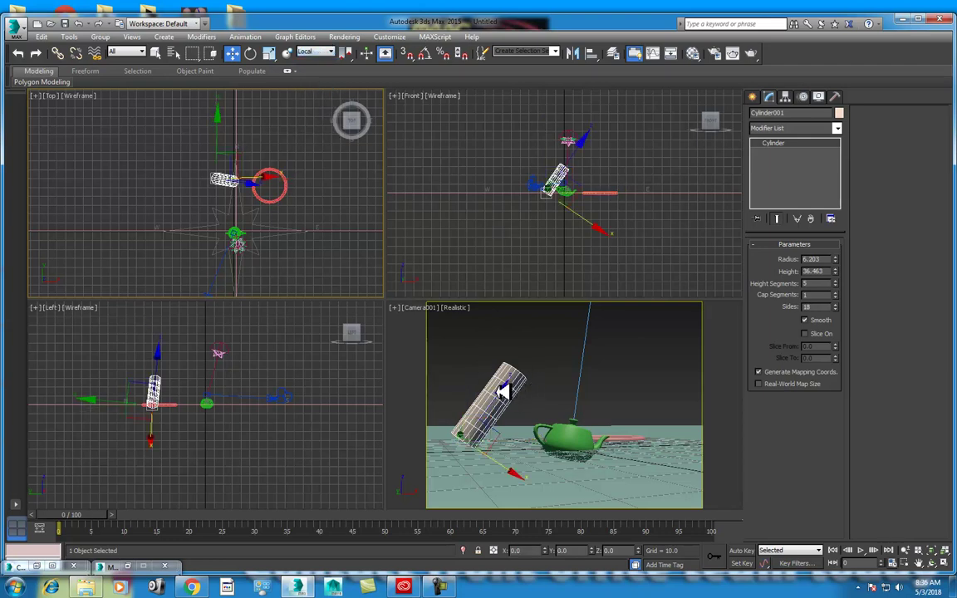
left_click_drag(502, 390, 488, 421)
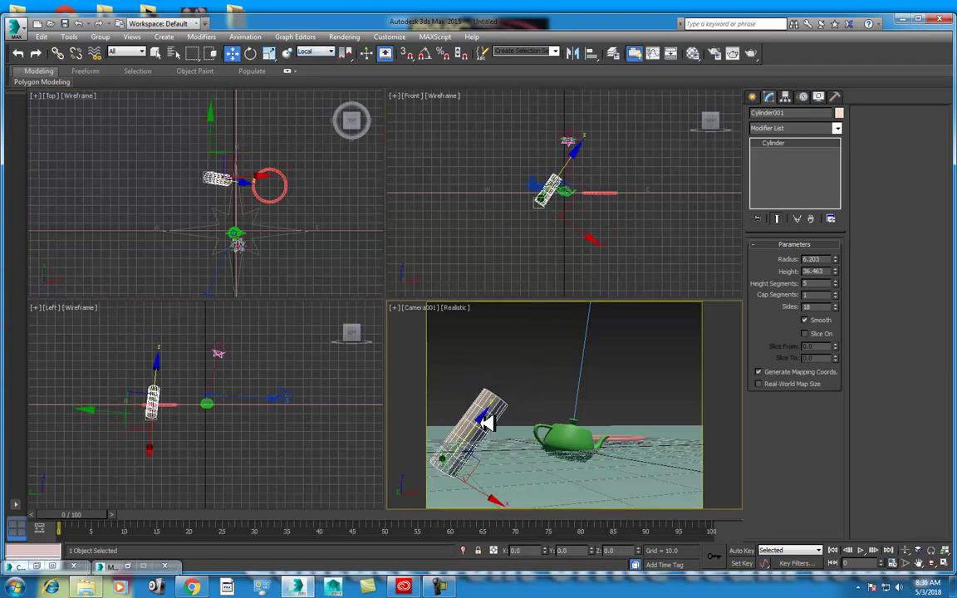
- Render the camera view with the tilted cylinder in the water, and minimize the rendered frame
left_click(548, 373)
left_click(750, 54)
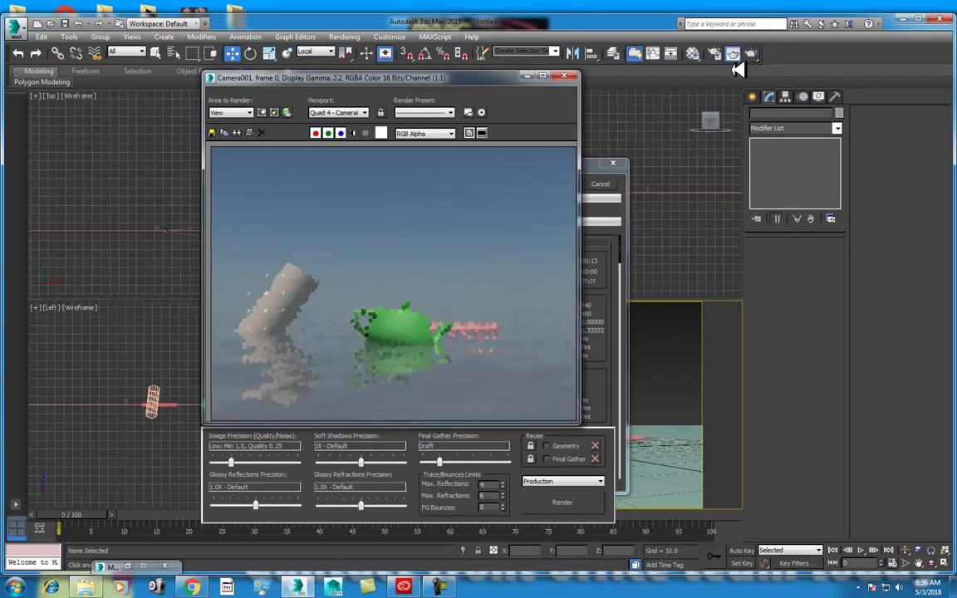
left_click(440, 586)
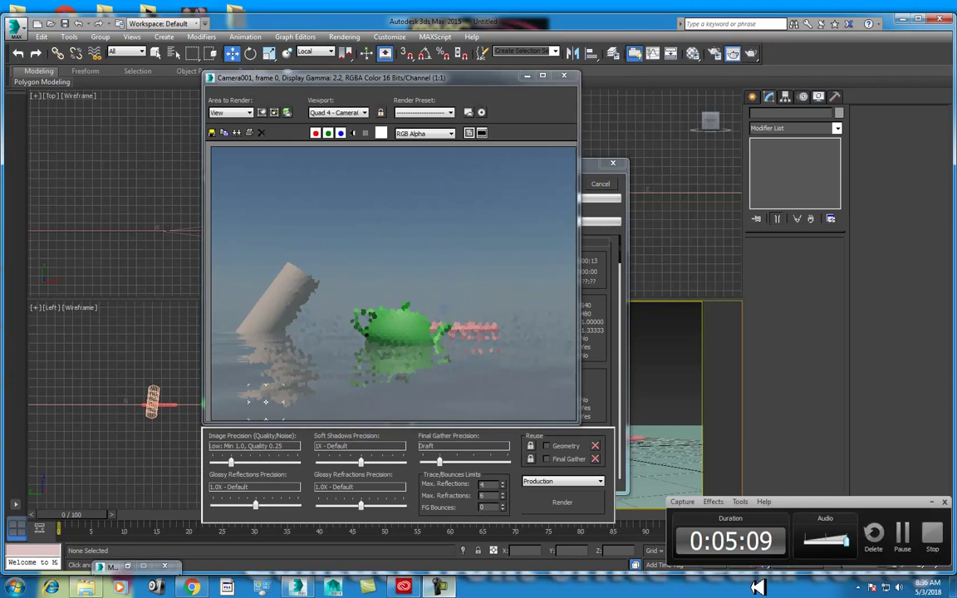
left_click(905, 534)
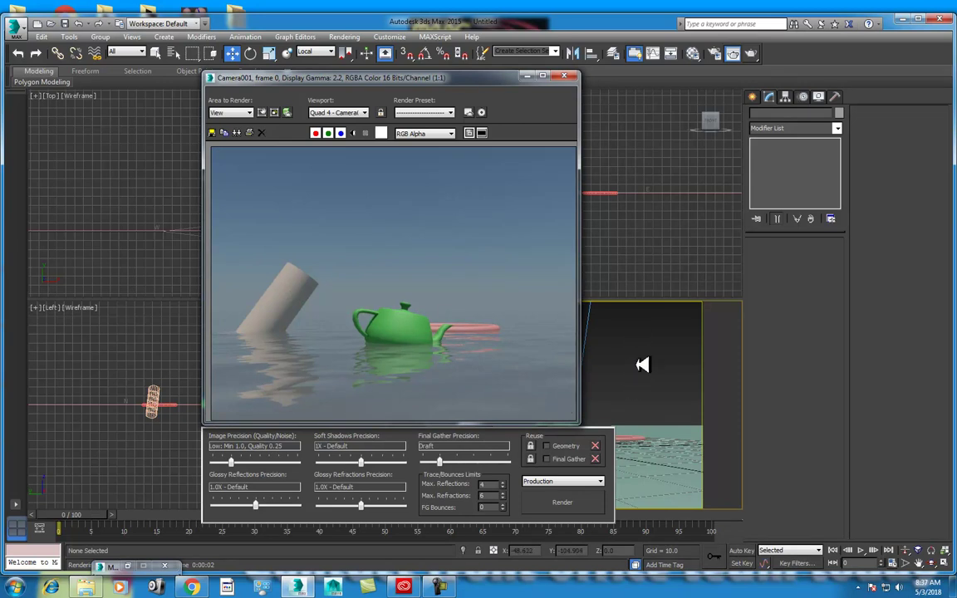
left_click(526, 76)
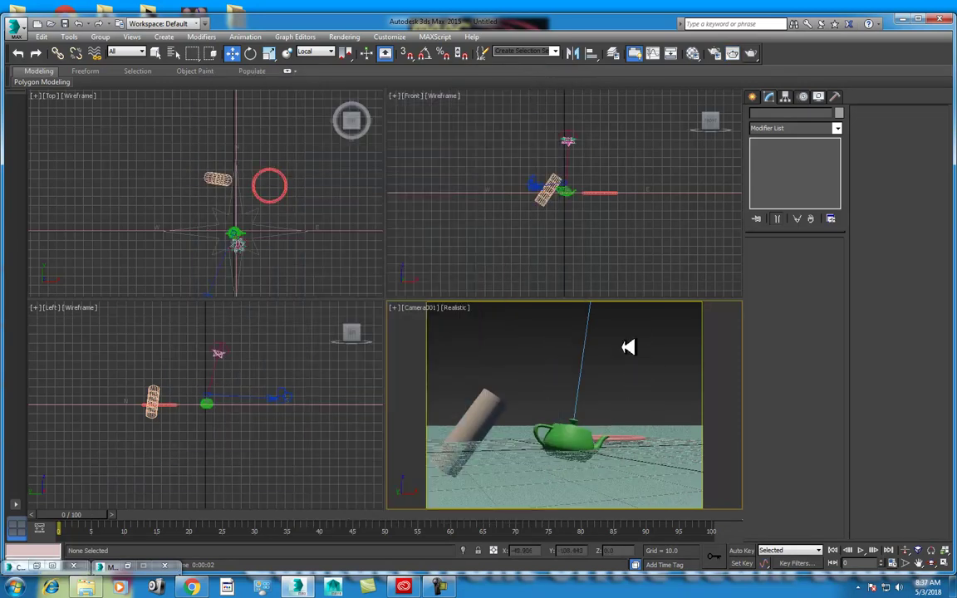
- Maximize the camera viewport and set its background to Use Environment Background
key("alt+w")
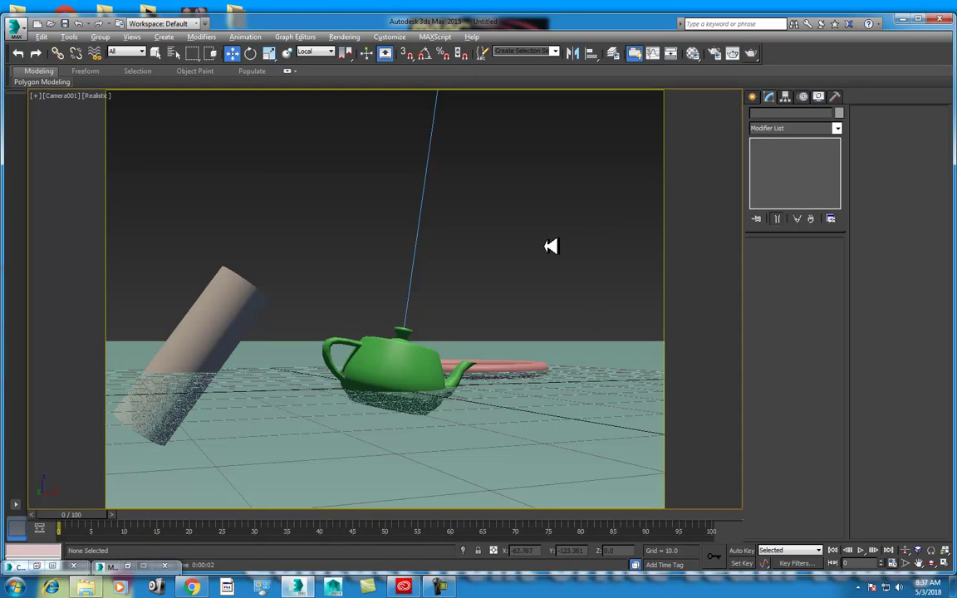
key("alt+b")
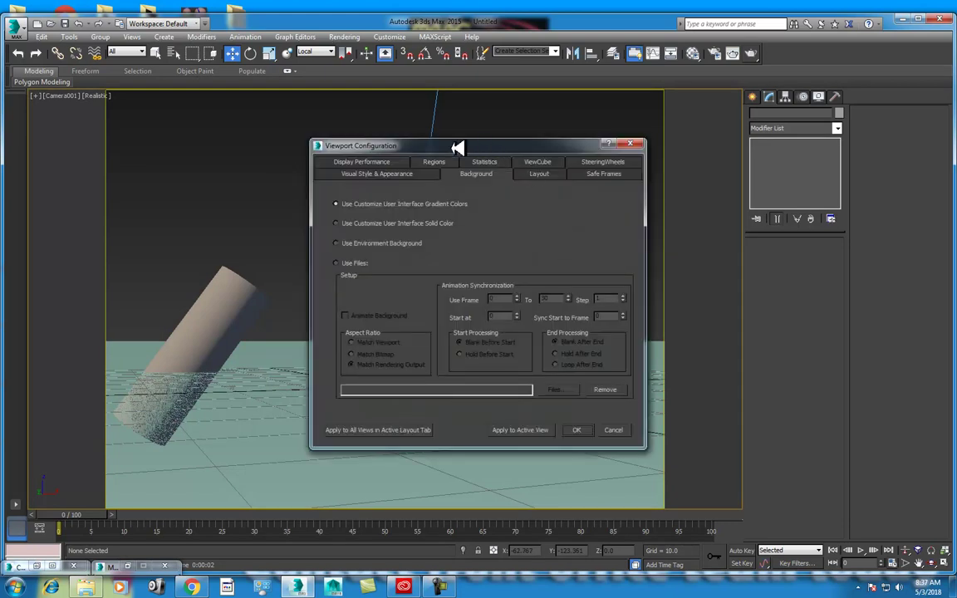
left_click_drag(458, 147, 615, 120)
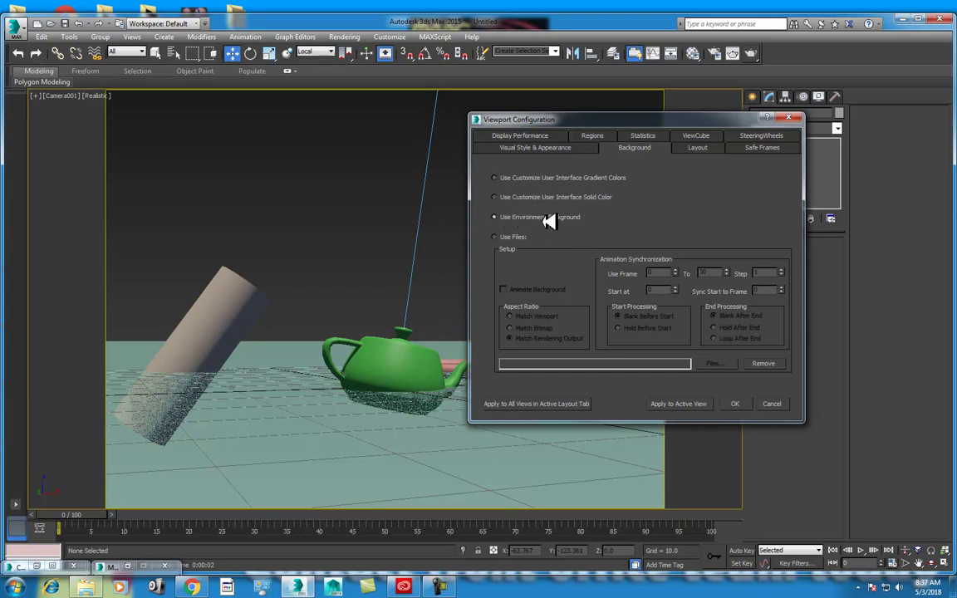
left_click(734, 404)
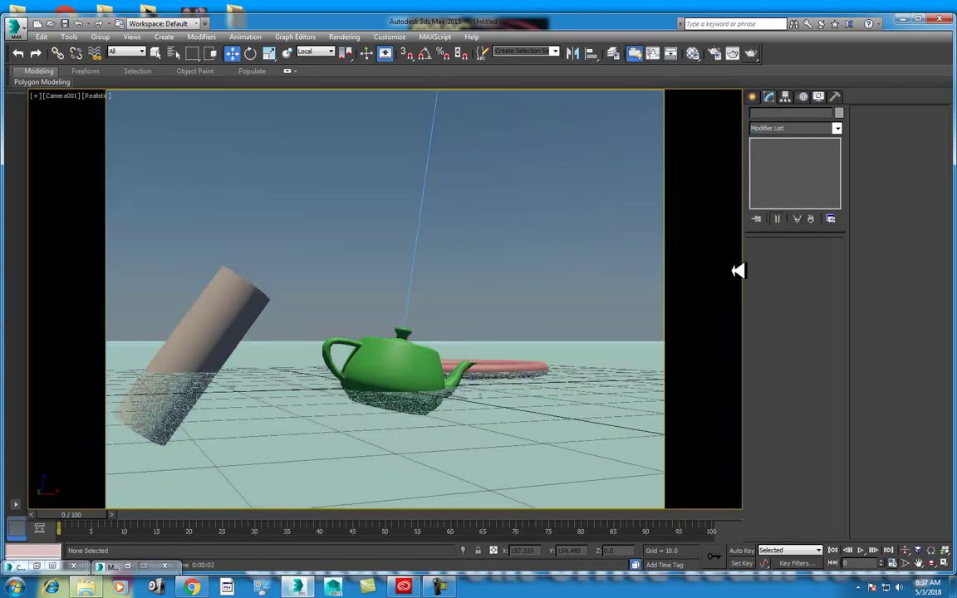
- Render the camera view beside the viewport for comparison, minimize the rendered frame, and show all four viewports
left_click(758, 53)
left_click_drag(467, 78, 787, 89)
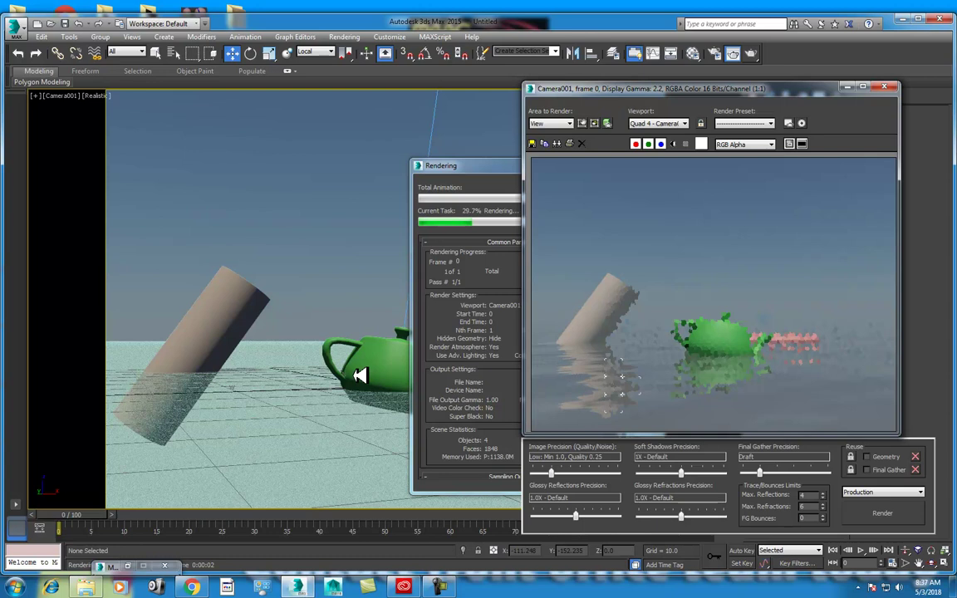
left_click(439, 586)
left_click(910, 540)
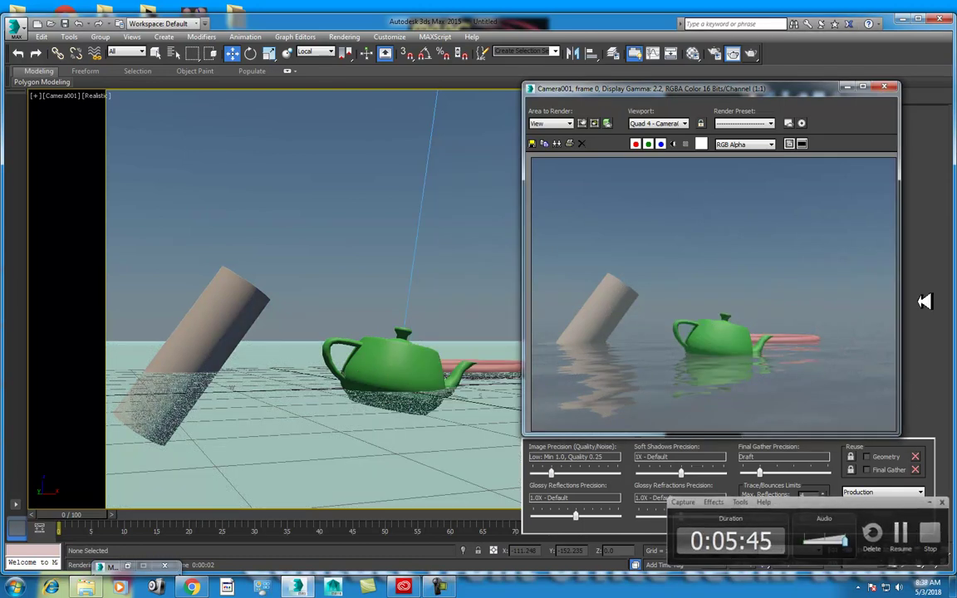
left_click(848, 87)
left_click(946, 563)
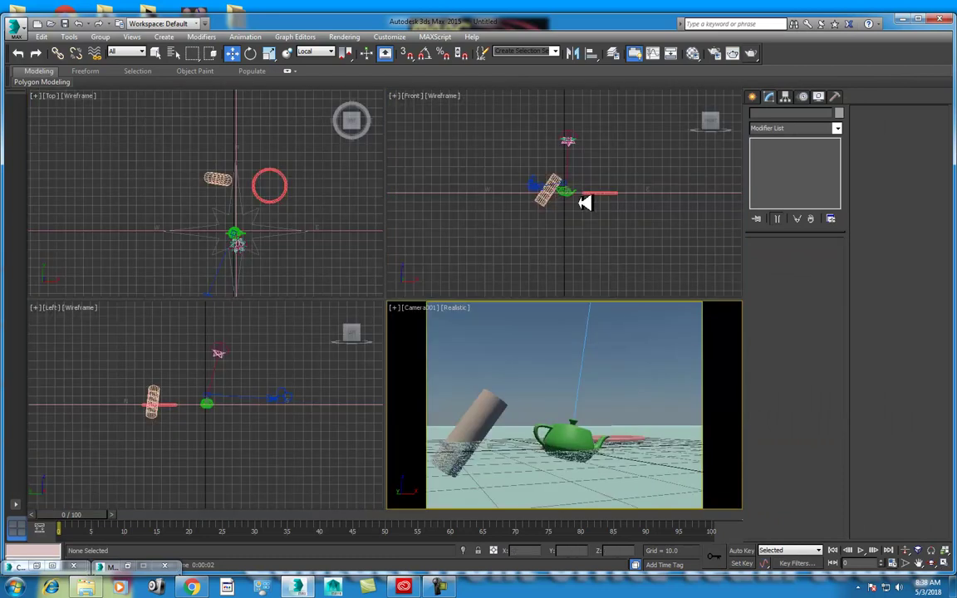
- Set the Daylight system's position to Manual and move the sun low behind the objects, facing the camera
left_click(568, 138)
middle_click_drag(265, 317, 267, 331)
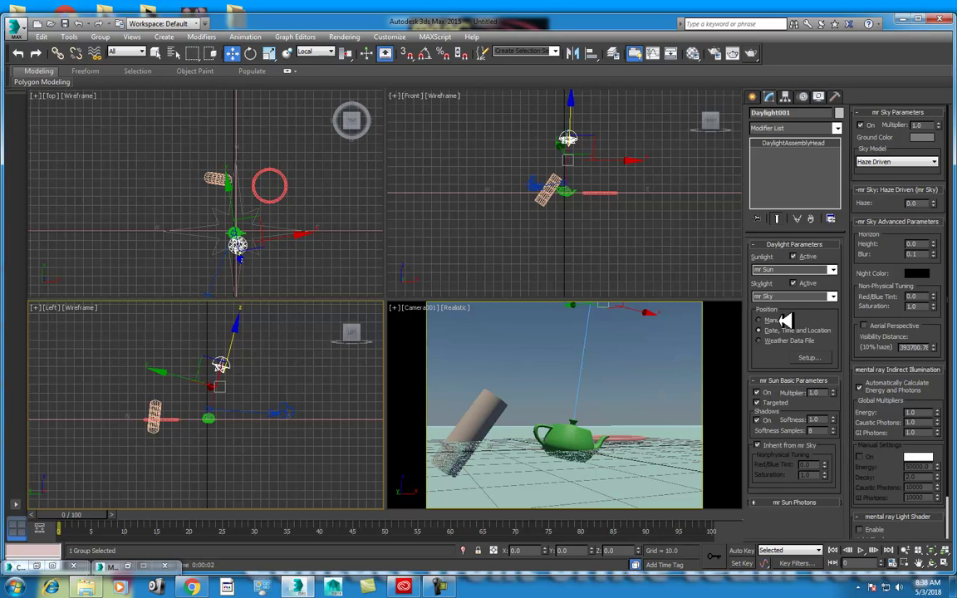
left_click(781, 319)
middle_click_drag(247, 363, 293, 392)
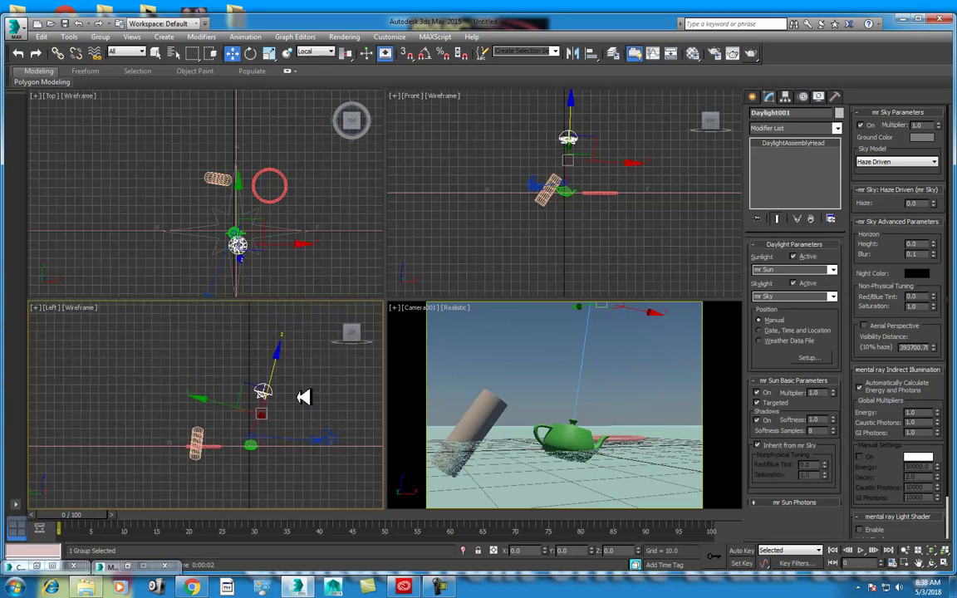
left_click_drag(257, 390, 152, 422)
- Shift the sun about 18.7 units along X into the camera view and lower it slightly toward the horizon above the cylinder
middle_click_drag(199, 210, 186, 220)
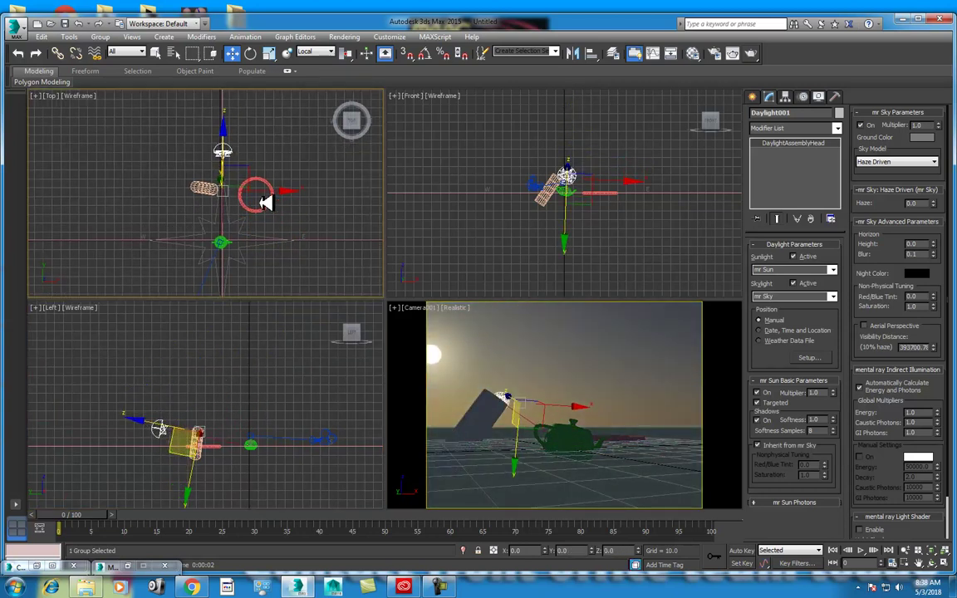
left_click_drag(291, 195, 307, 194)
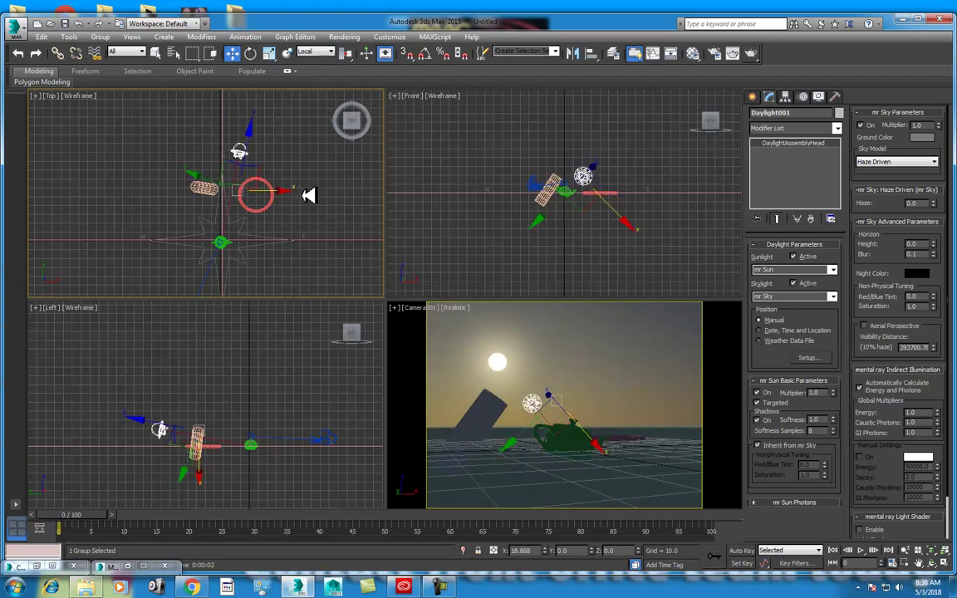
middle_click_drag(281, 386, 295, 381)
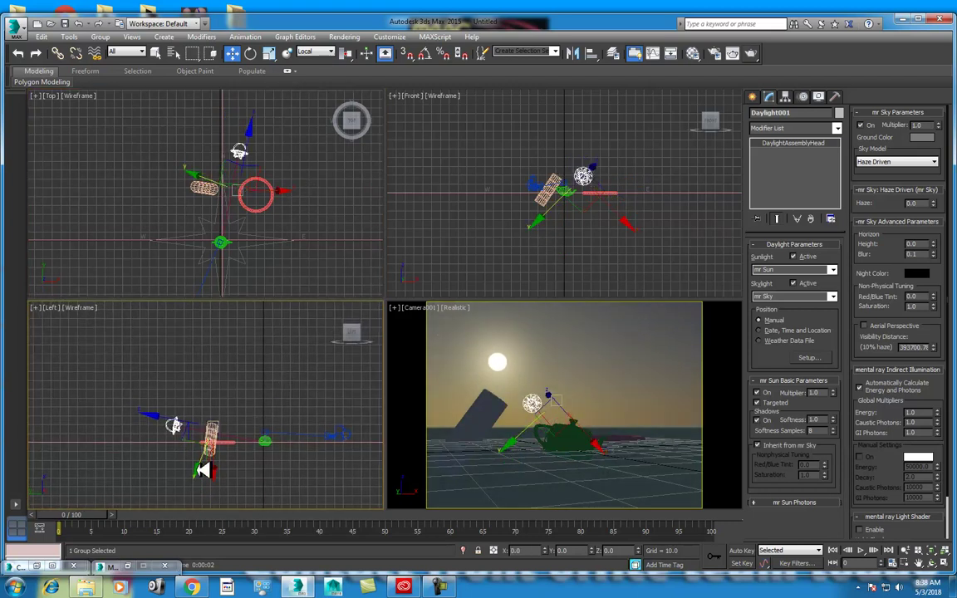
left_click_drag(206, 467, 201, 472)
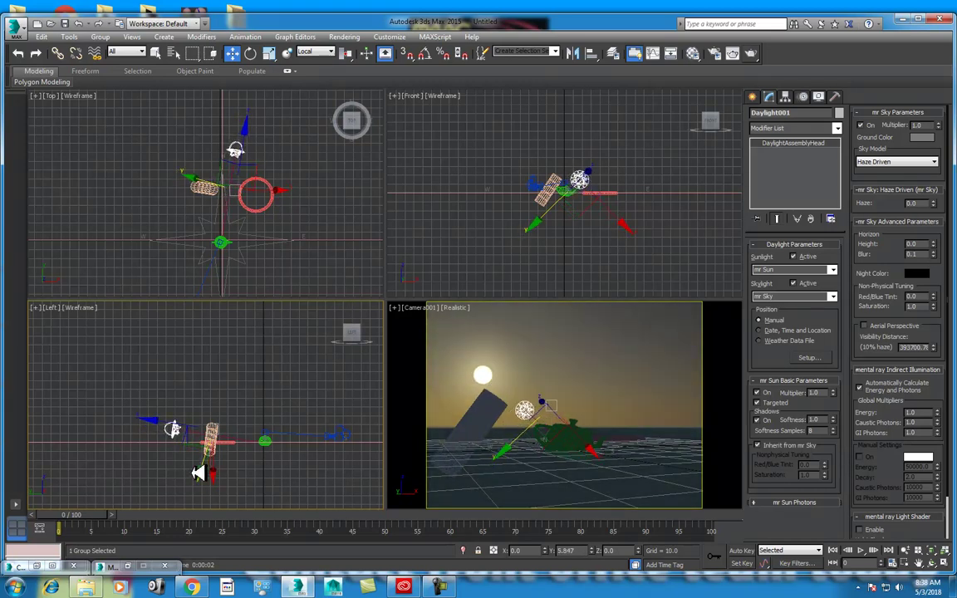
- Clone the daytime rendered frame, minimize the original frame, and place the clone to one side for comparison
left_click(732, 52)
left_click(557, 143)
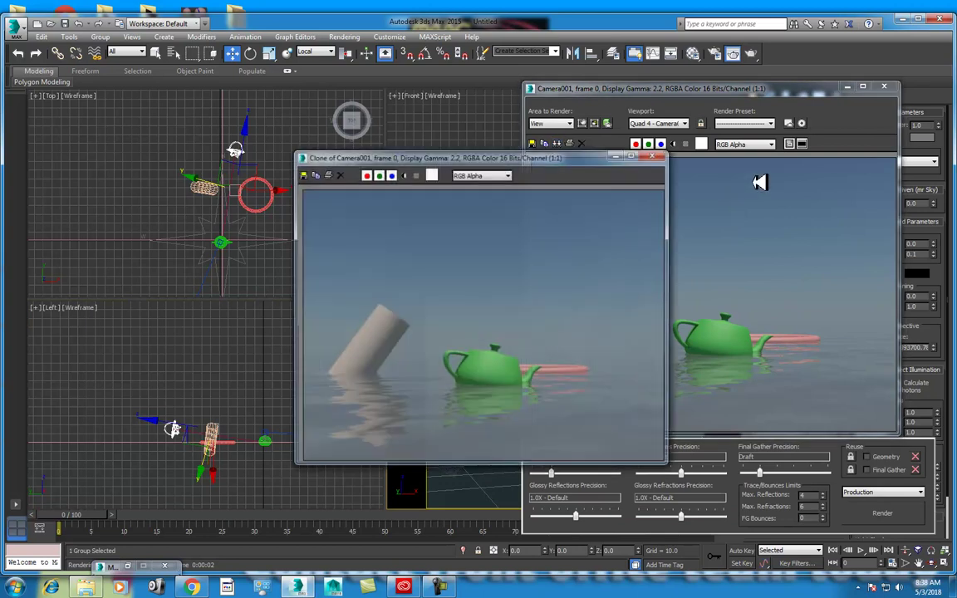
left_click(847, 86)
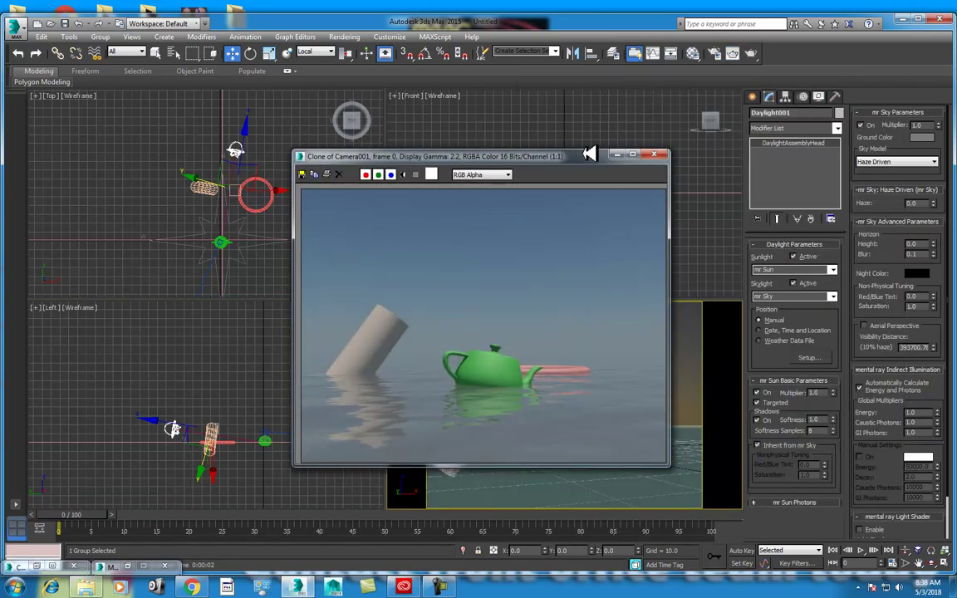
left_click_drag(586, 156, 334, 190)
- Maximize the camera viewport and render the low-sun scene next to the cloned daytime frame
left_click(583, 352)
key("alt+w")
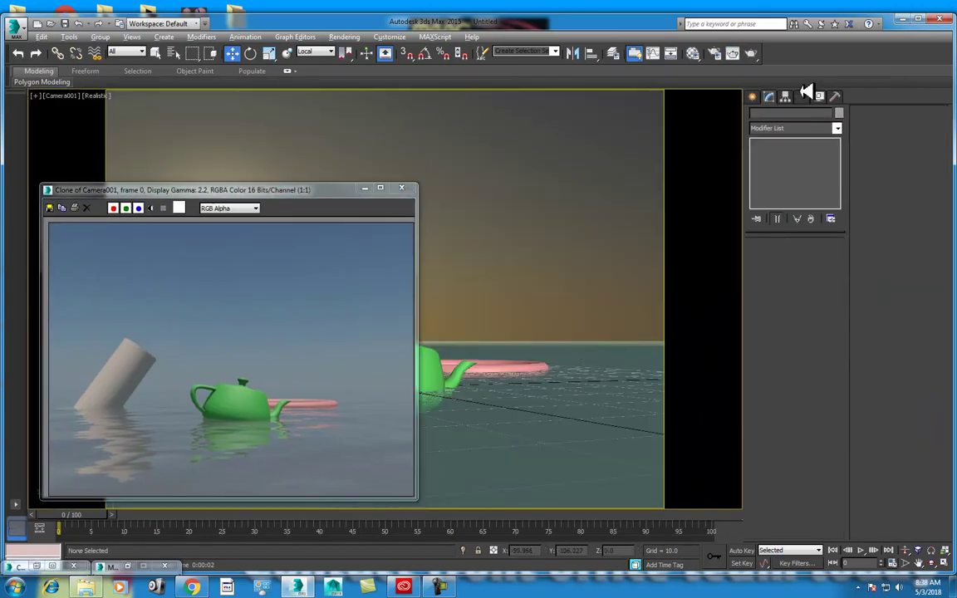
left_click(753, 54)
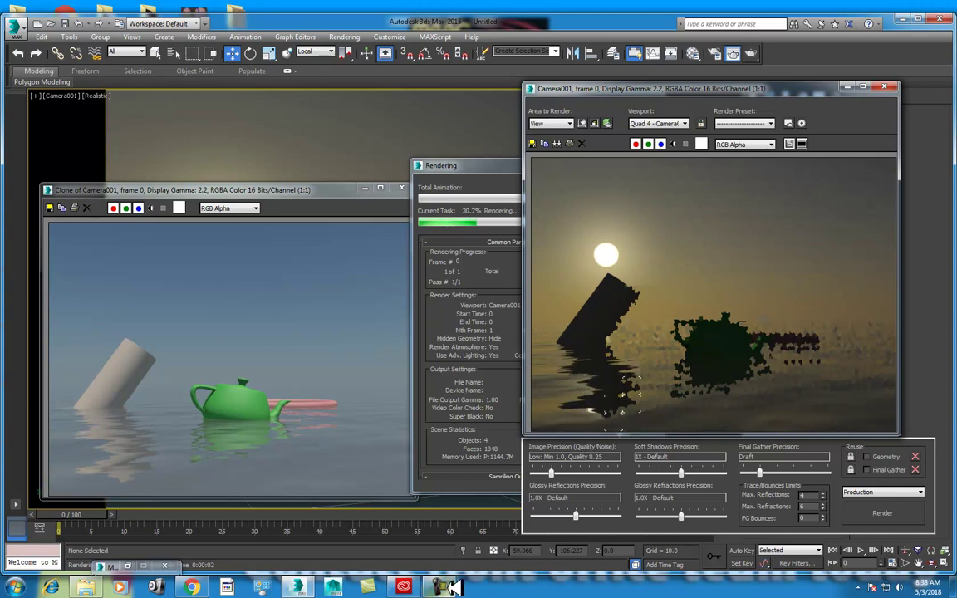
mouse_move(453, 587)
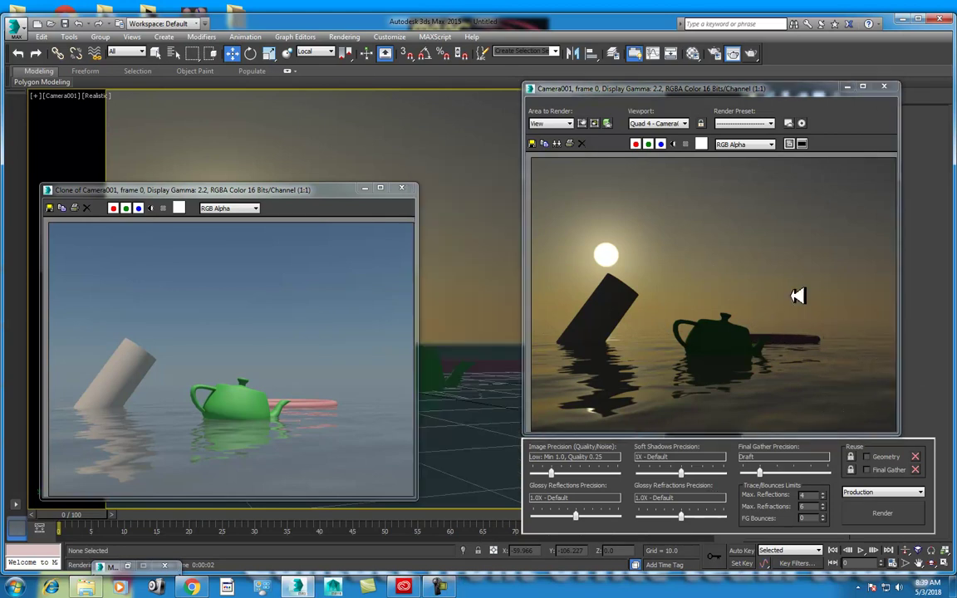
left_click(439, 586)
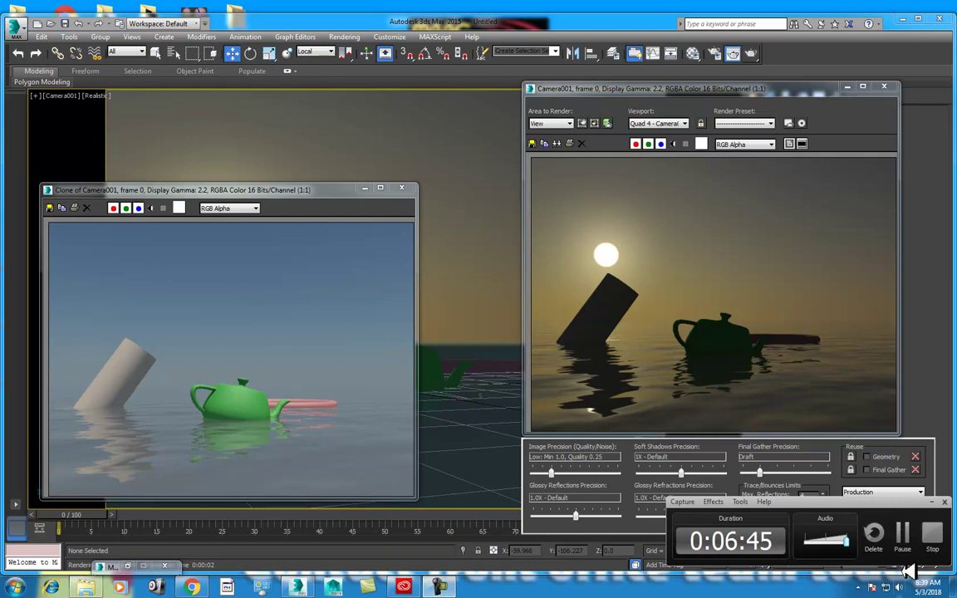